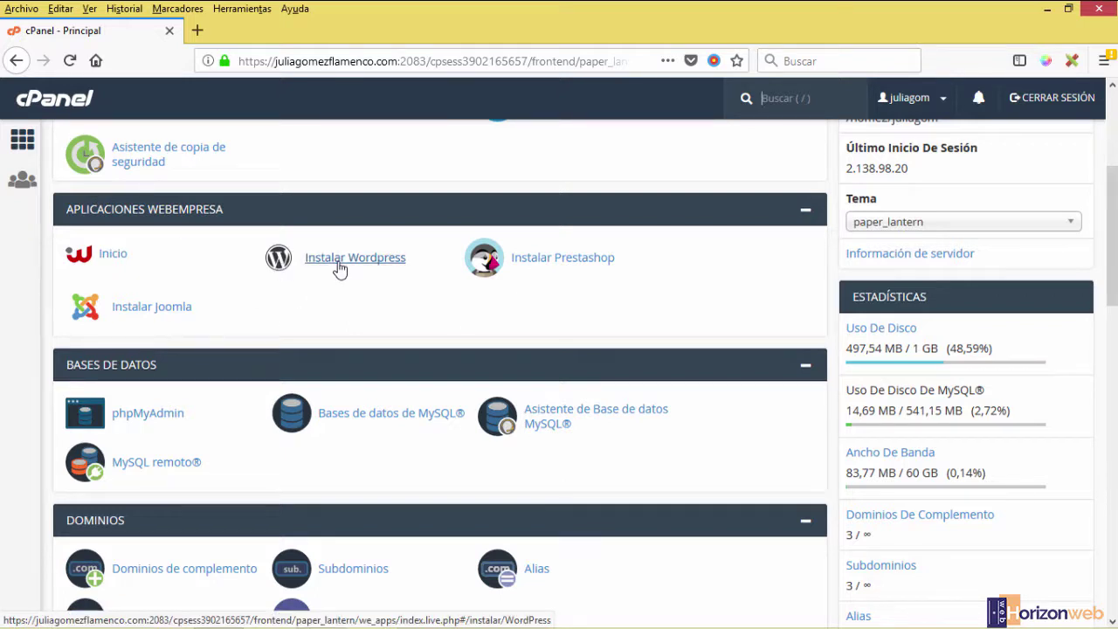
# Step: Launch the Instalar Wordpress installer from the Aplicaciones Webempresa section of cPanel
pyautogui.click(340, 262)
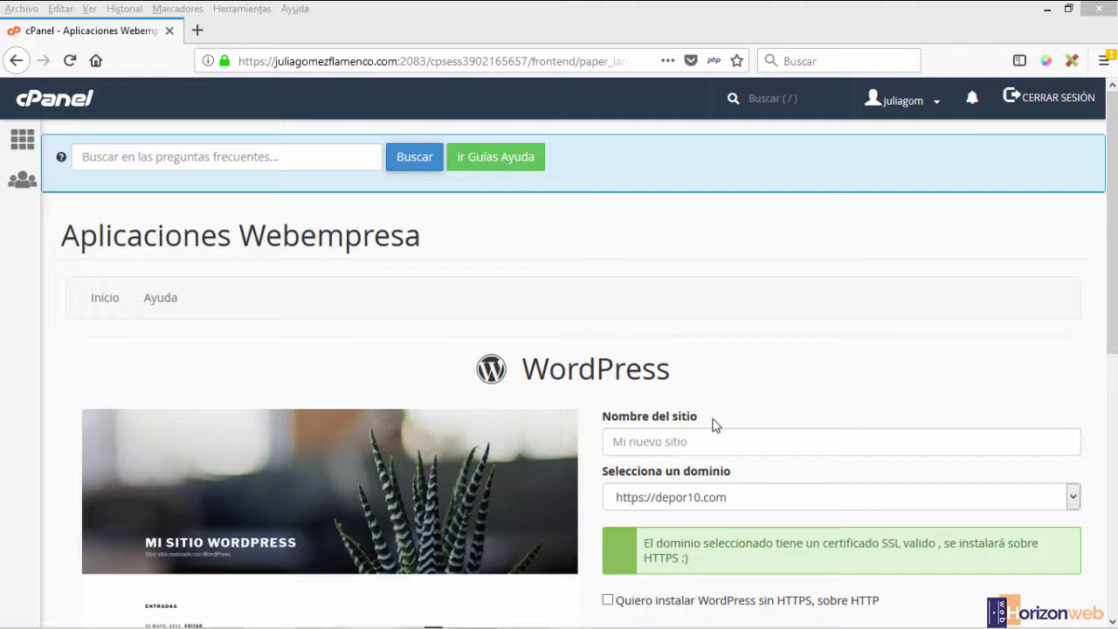
# Step: Paste the new site's name into the Nombre del sitio field
pyautogui.moveTo(699, 417); pyautogui.dragTo(604, 417)
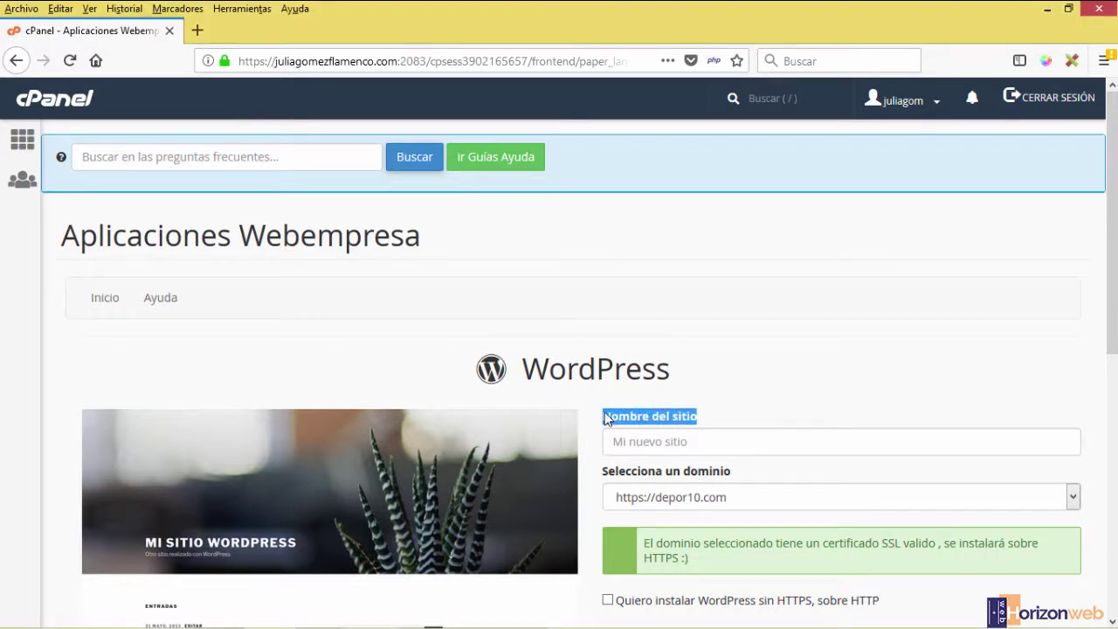
pyautogui.click(640, 442)
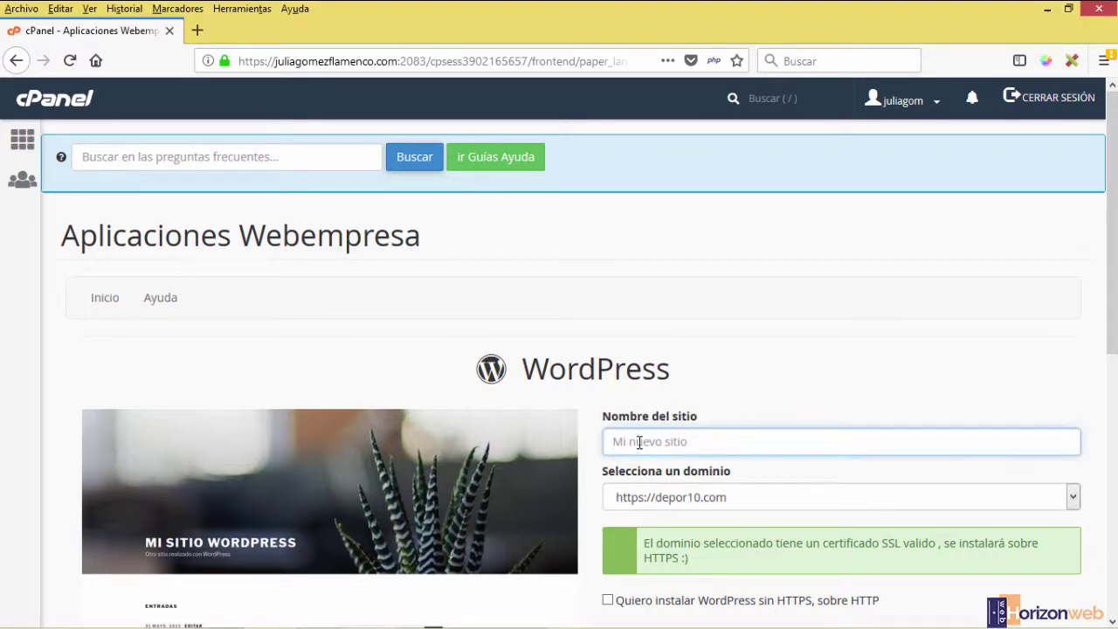
pyautogui.write('Julia Gomez Flamenco')
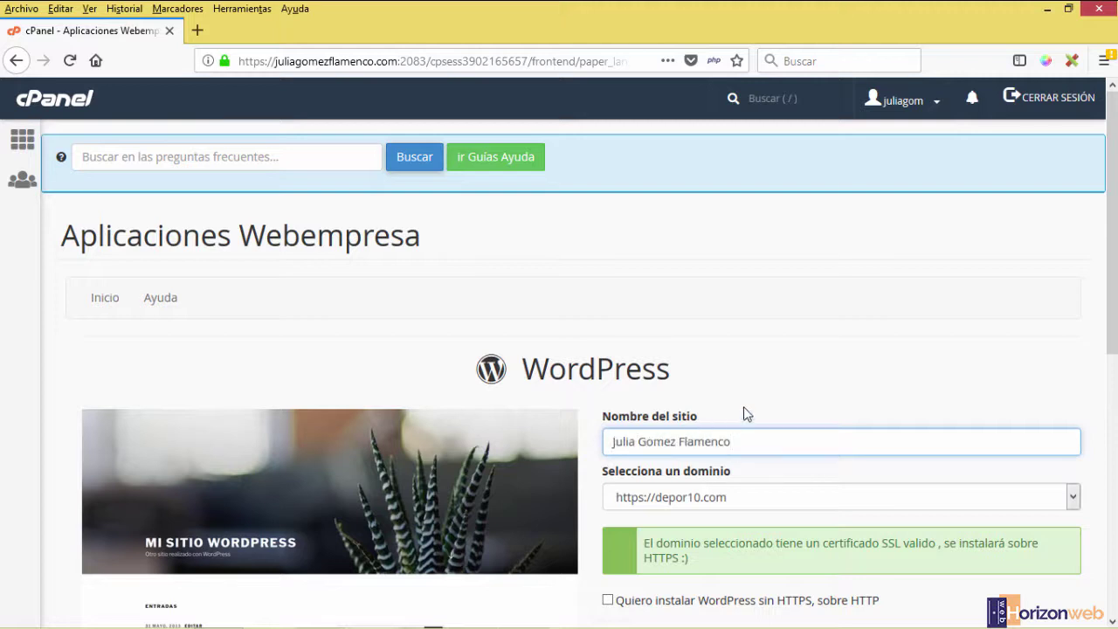
pyautogui.scroll(-1, 743, 414)
pyautogui.moveTo(741, 352); pyautogui.dragTo(588, 357)
pyautogui.click(767, 305)
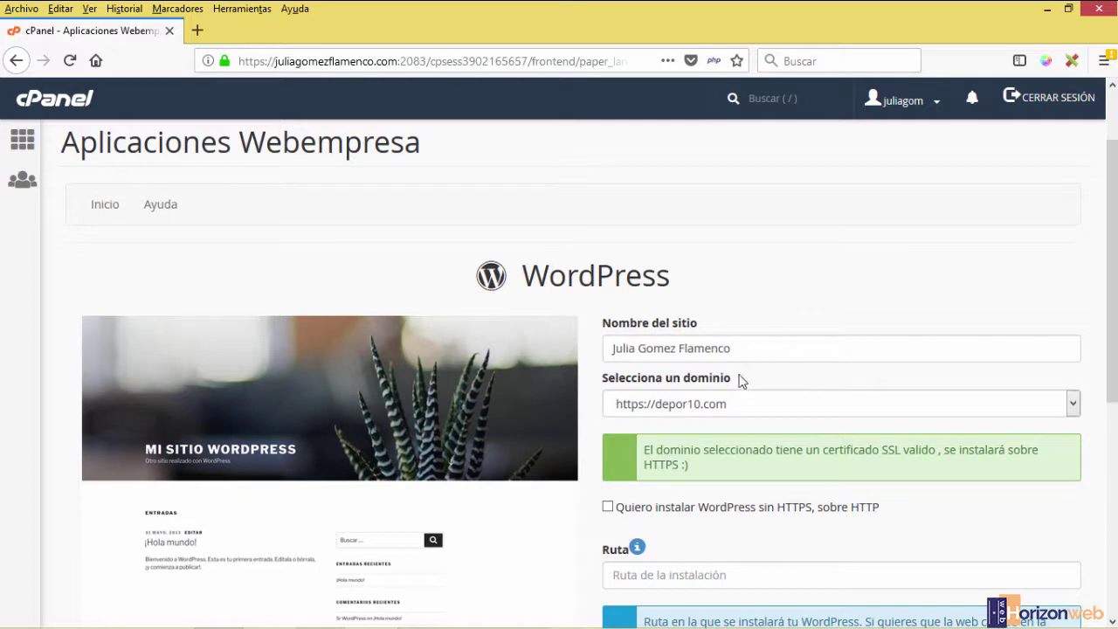
pyautogui.moveTo(742, 379); pyautogui.dragTo(602, 377)
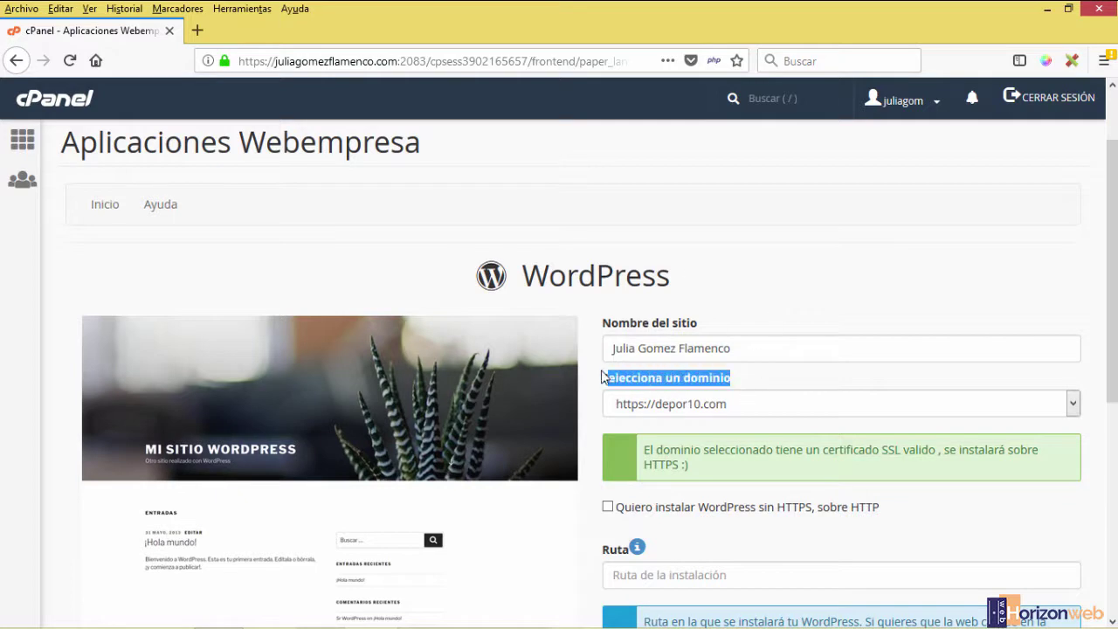
pyautogui.click(687, 414)
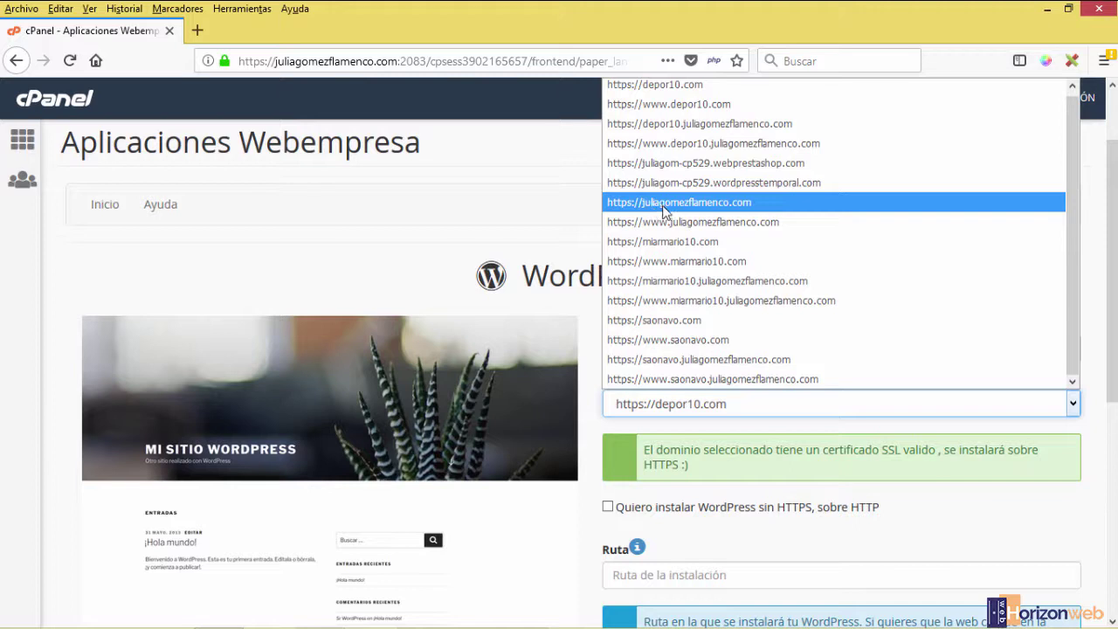
pyautogui.click(664, 210)
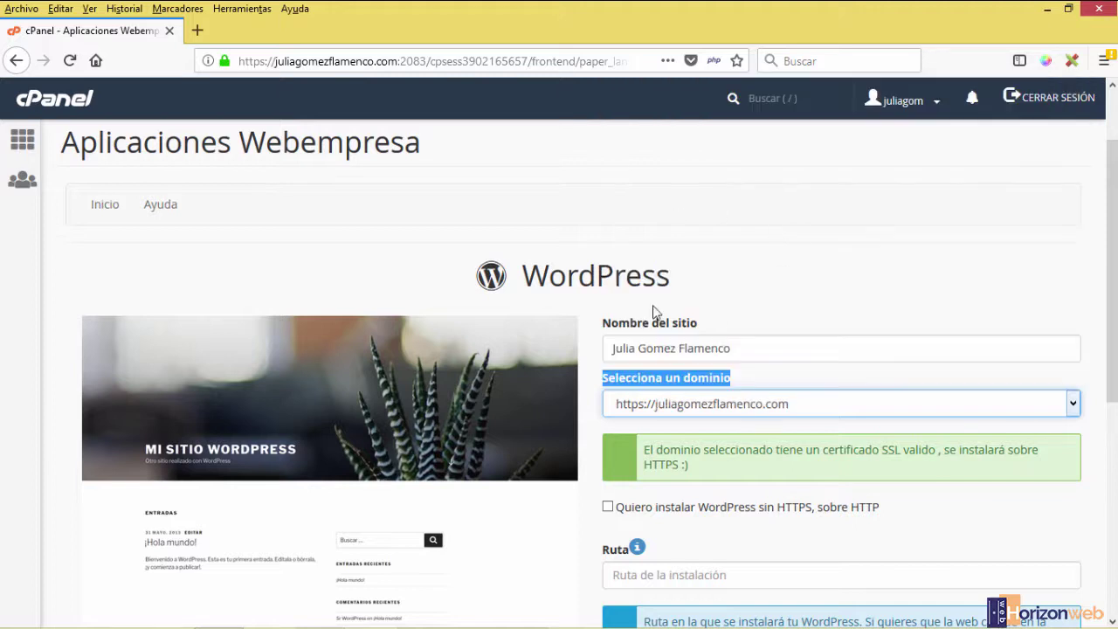
pyautogui.click(813, 382)
pyautogui.scroll(-2, 764, 288)
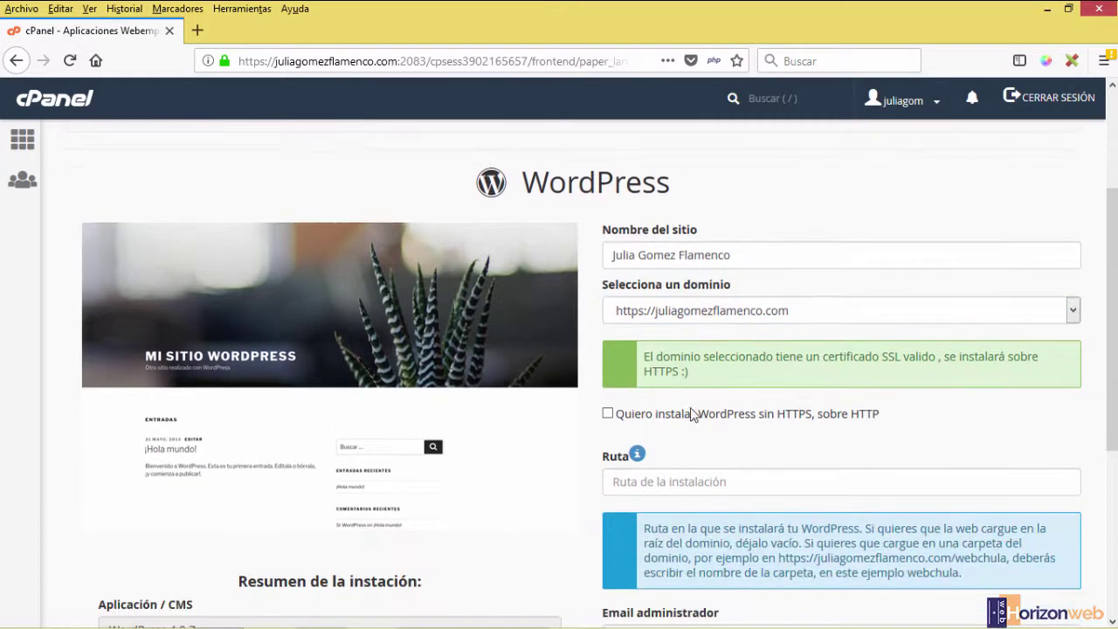
pyautogui.moveTo(698, 373); pyautogui.dragTo(642, 358)
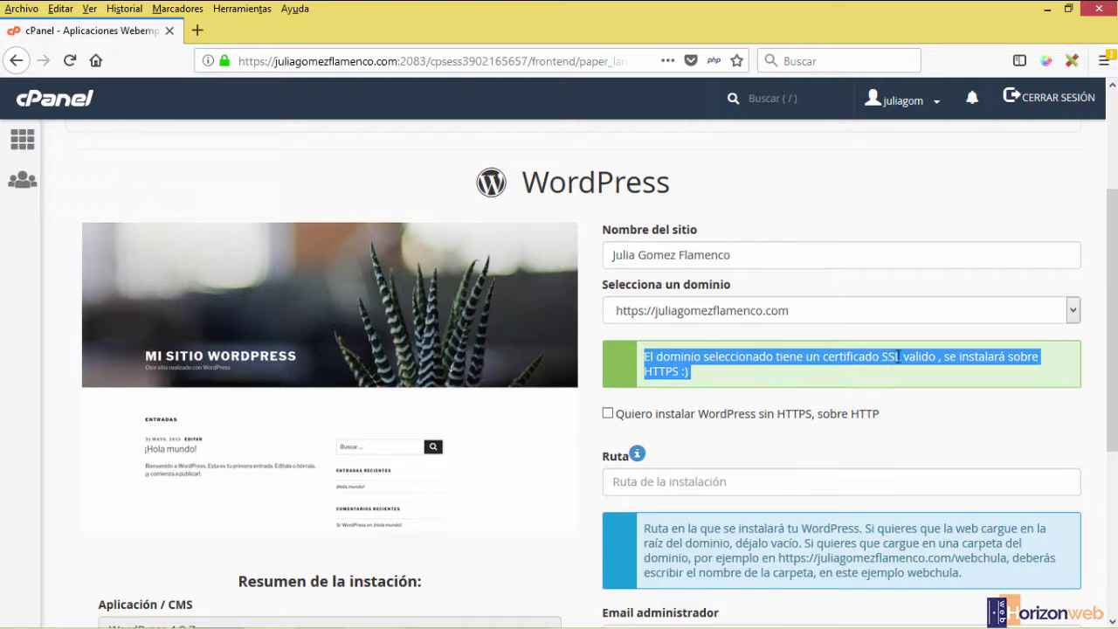
pyautogui.click(699, 381)
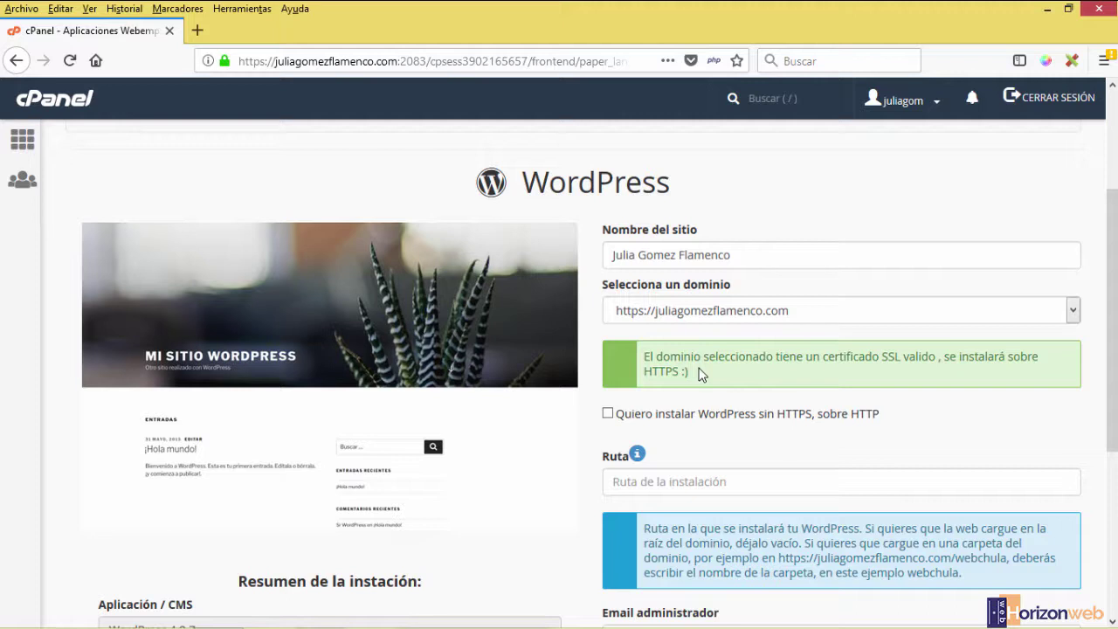
pyautogui.scroll(-2, 718, 402)
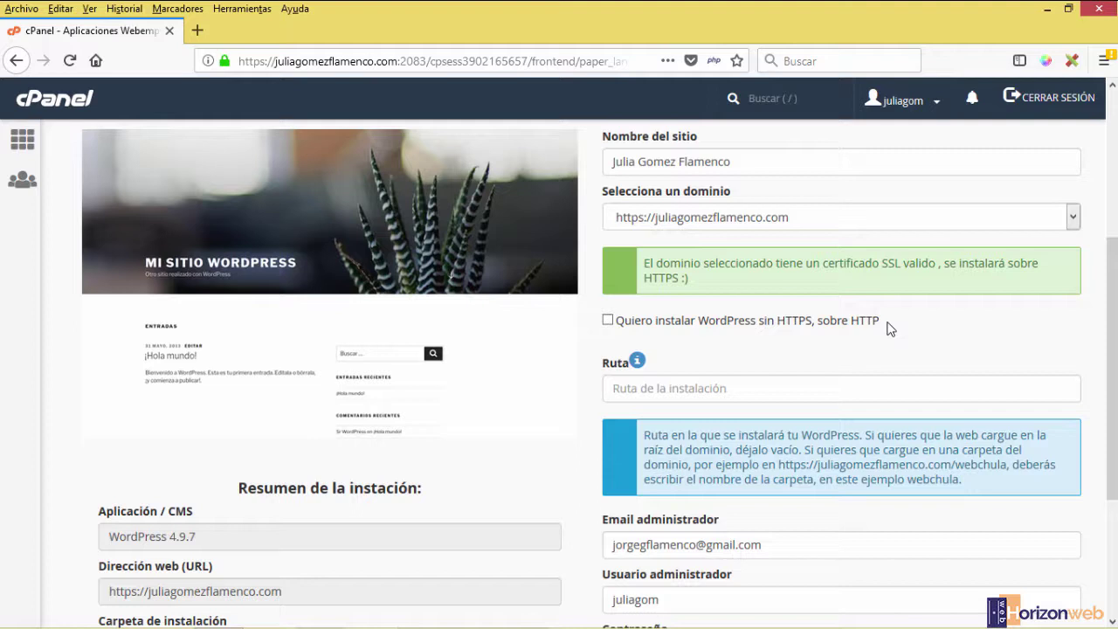
pyautogui.click(608, 320)
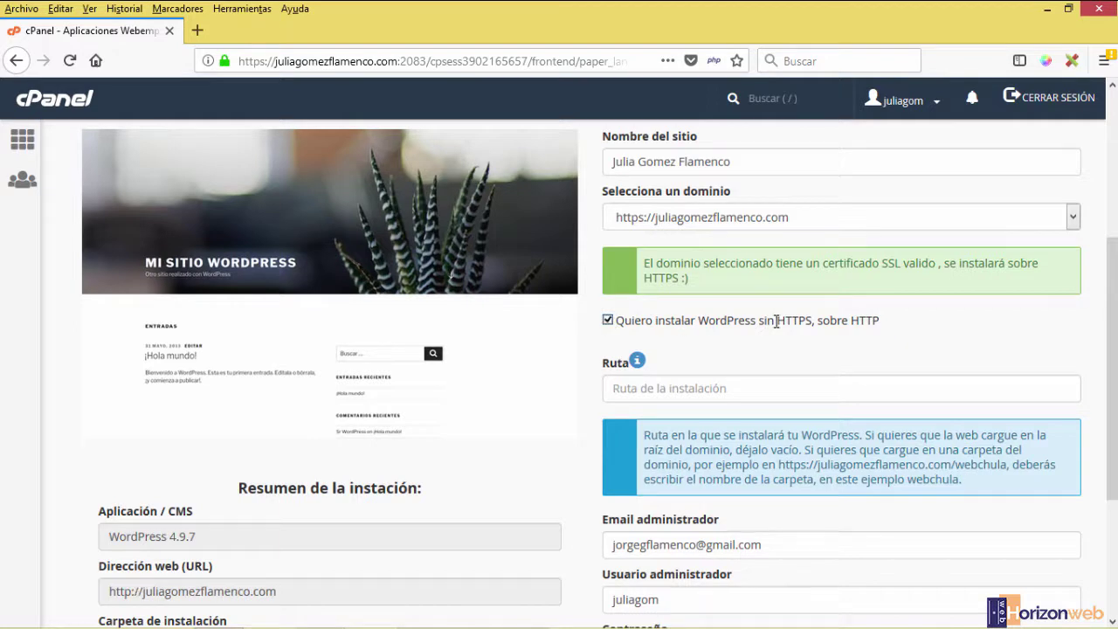
pyautogui.moveTo(775, 321); pyautogui.dragTo(886, 324)
pyautogui.click(841, 347)
pyautogui.click(608, 320)
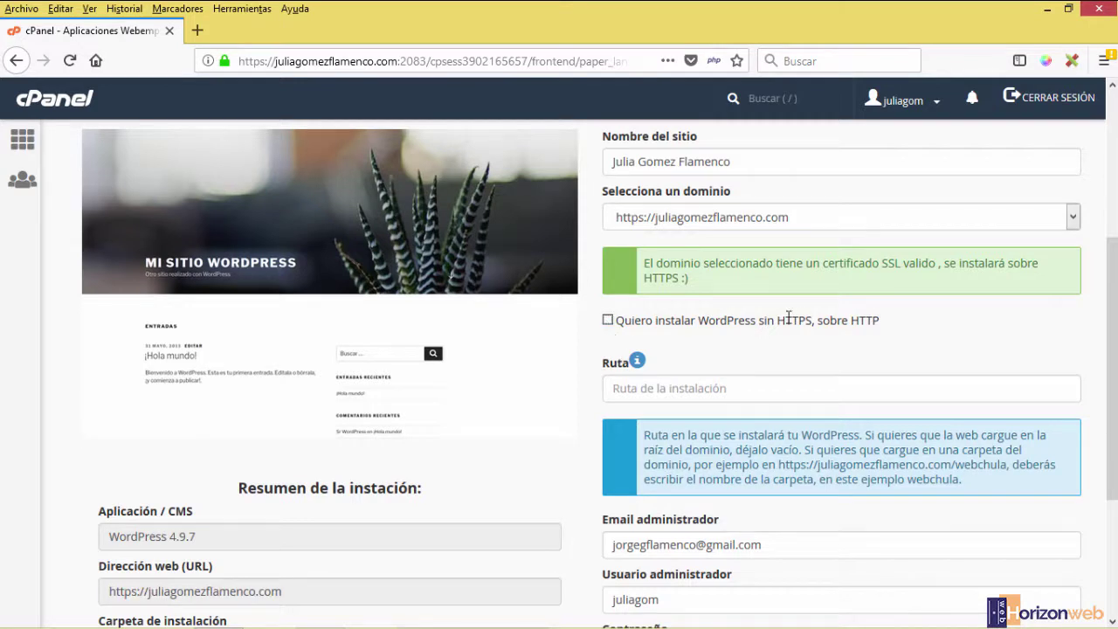
pyautogui.scroll(-2, 788, 320)
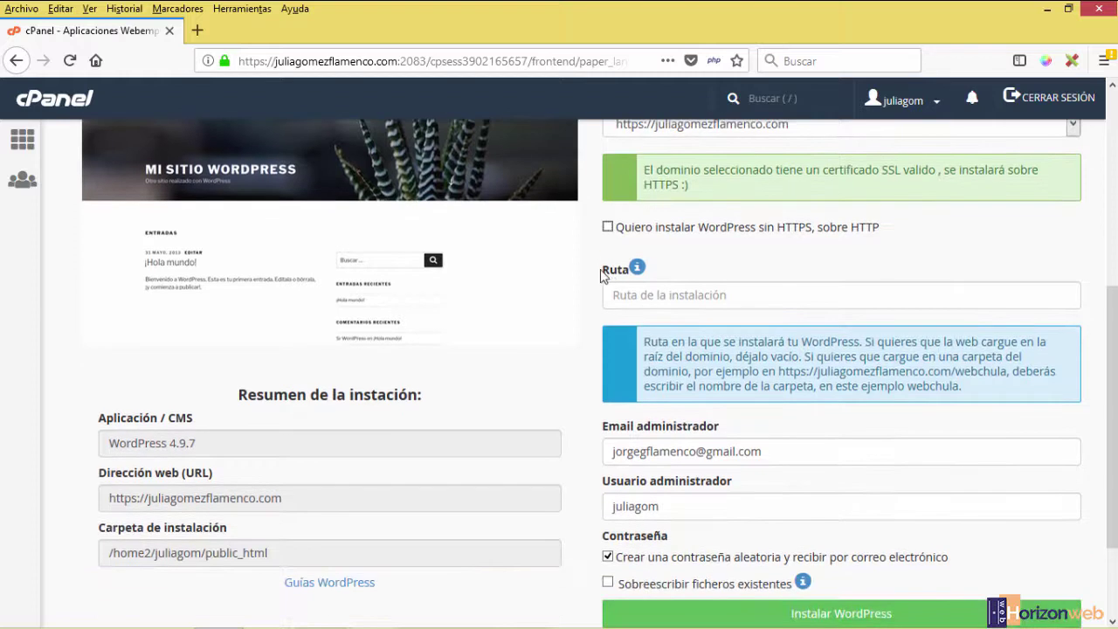
# Step: Enter 'web' in the Ruta installation path field
pyautogui.moveTo(604, 270); pyautogui.dragTo(633, 276)
pyautogui.click(621, 296)
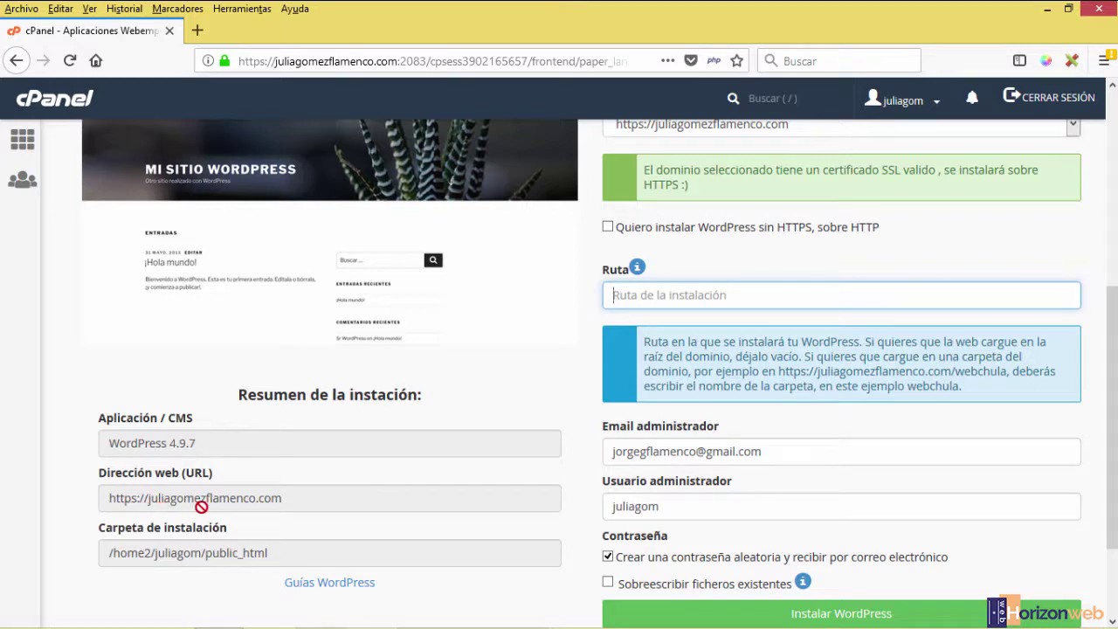
pyautogui.click(641, 297)
pyautogui.click(694, 264)
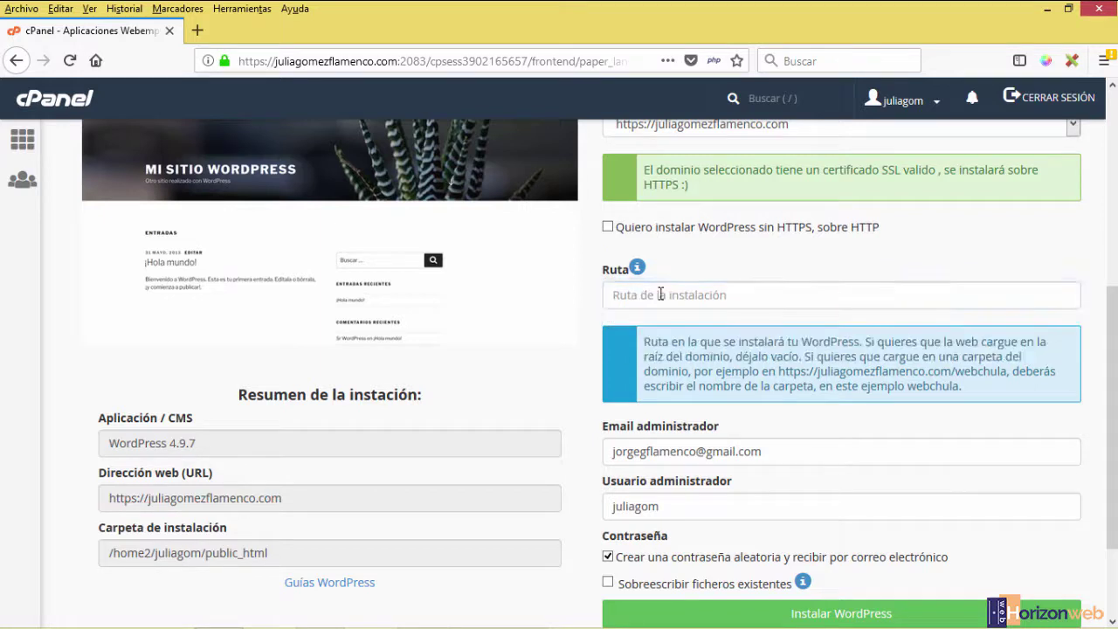
pyautogui.click(661, 294)
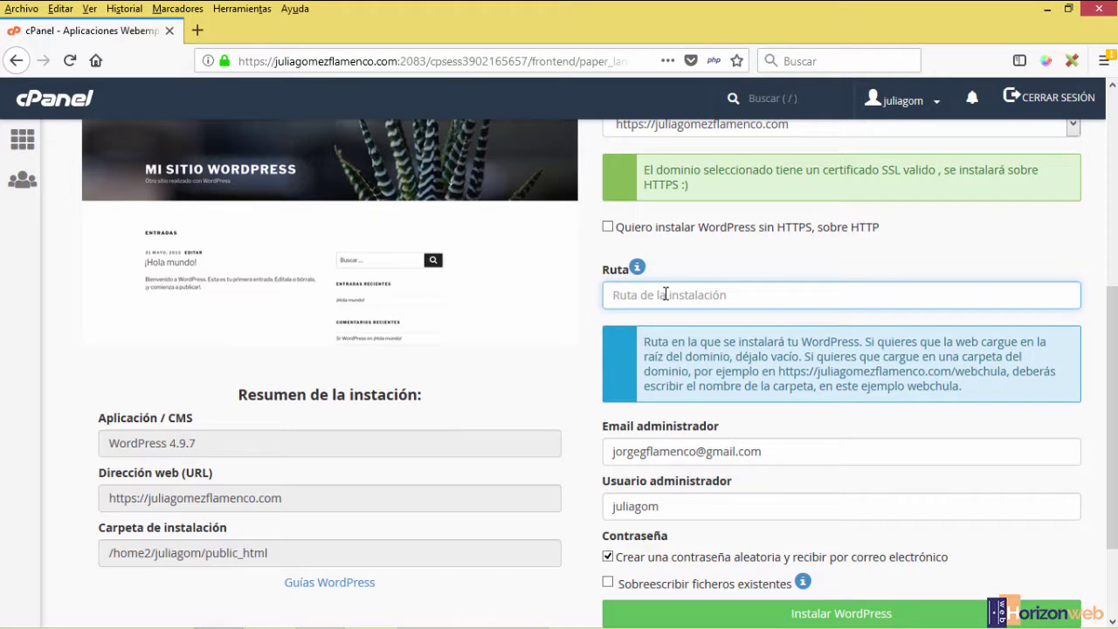
pyautogui.write('web')
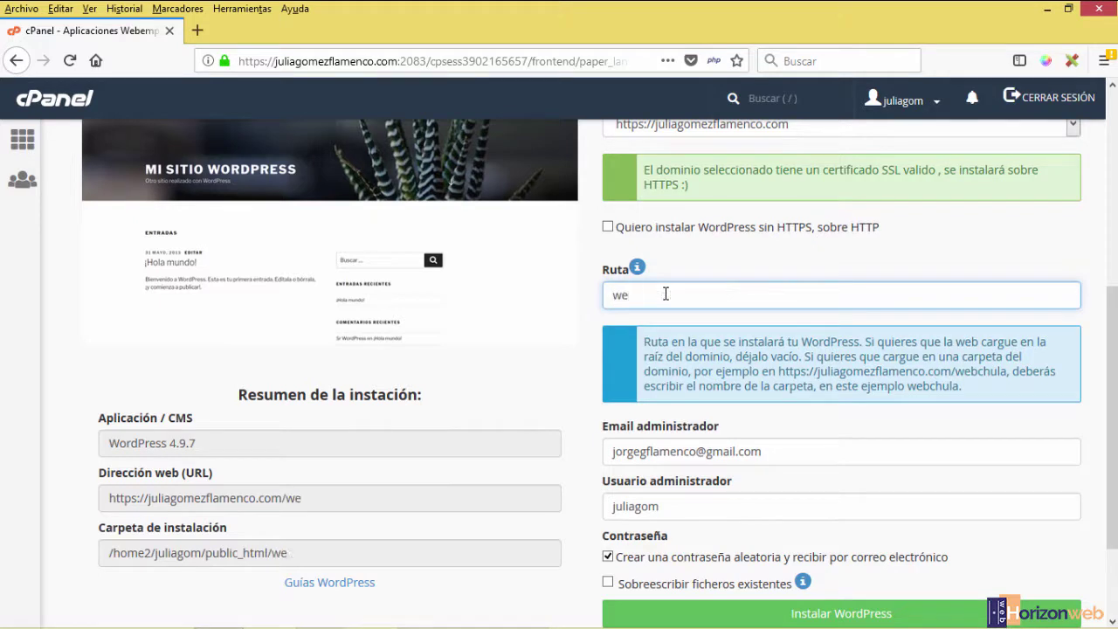
pyautogui.click(747, 272)
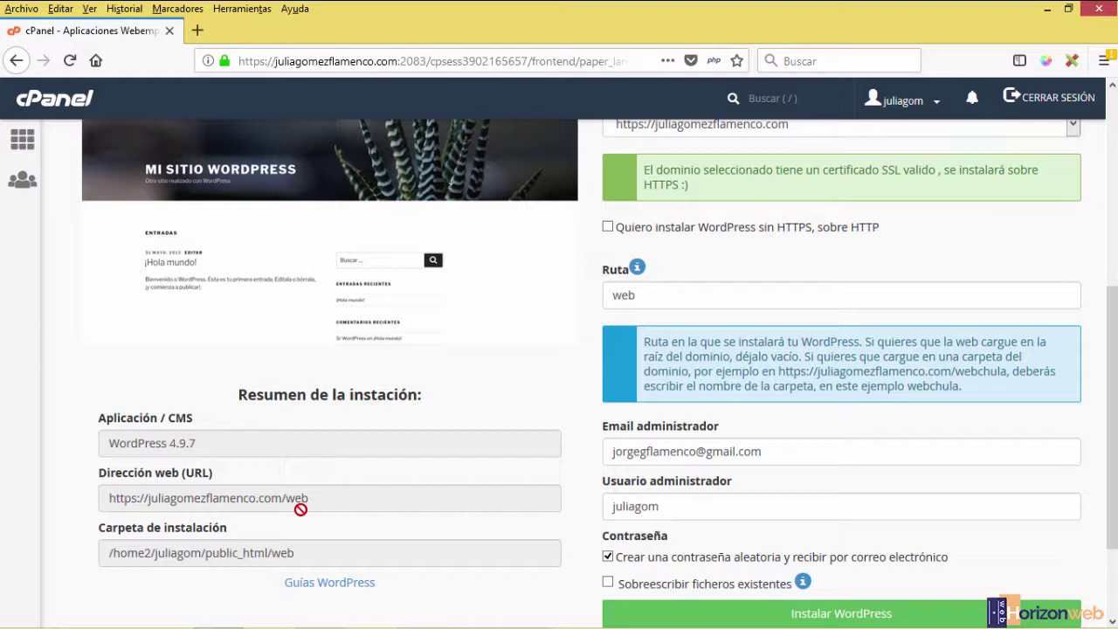
# Step: Delete 'web' so WordPress installs at the domain root in public_html
pyautogui.moveTo(639, 293); pyautogui.dragTo(597, 292)
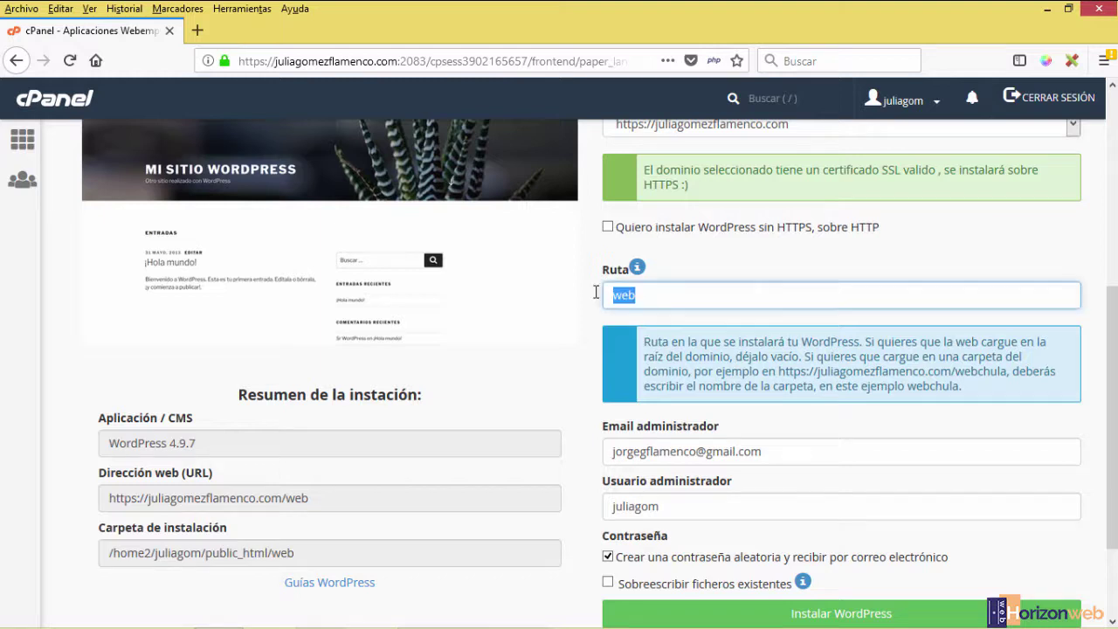
pyautogui.press('BackSpace')
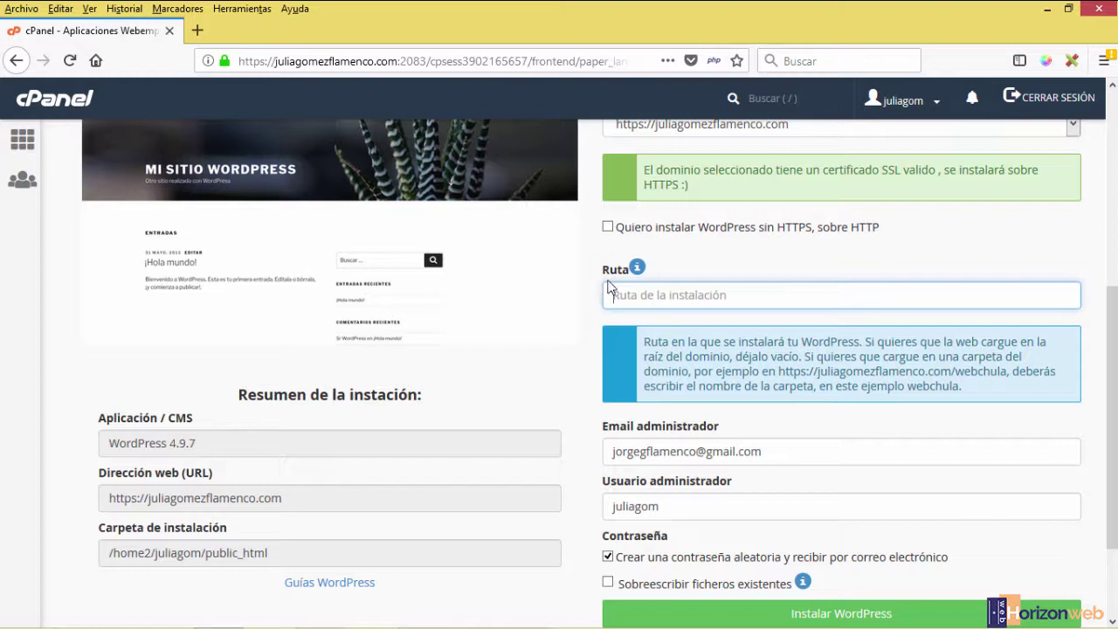
pyautogui.click(669, 340)
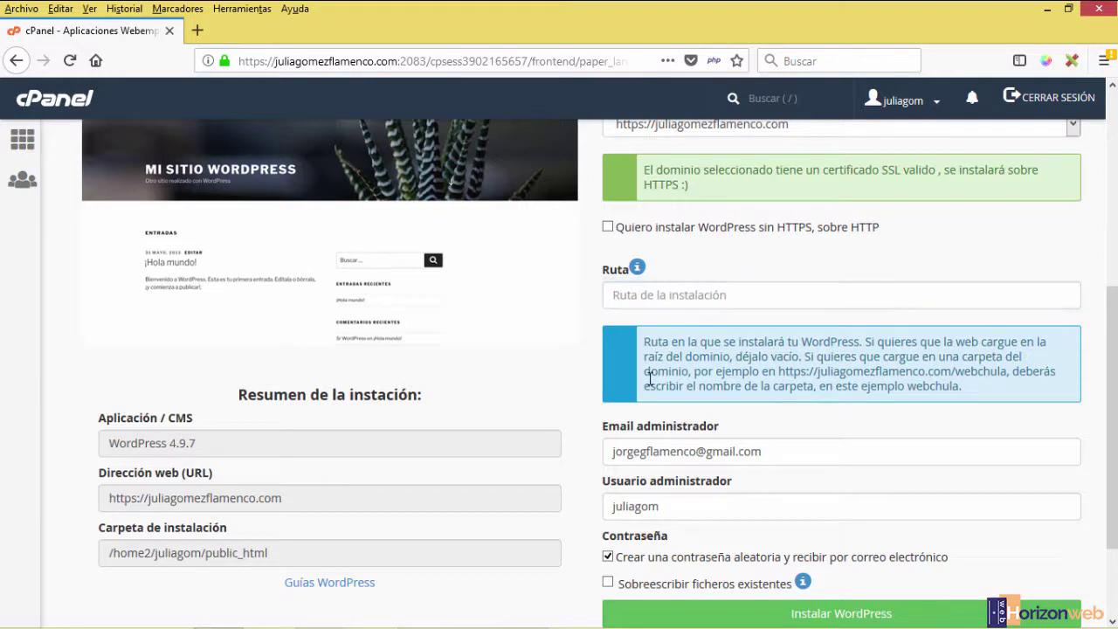
pyautogui.scroll(-3, 655, 367)
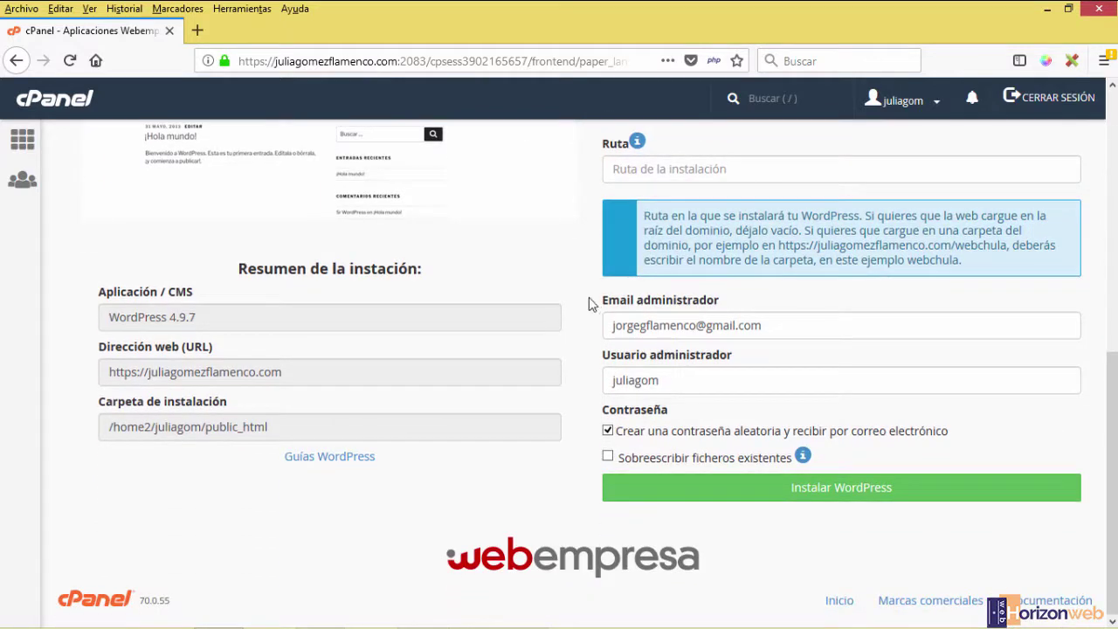
pyautogui.moveTo(591, 300); pyautogui.dragTo(721, 303)
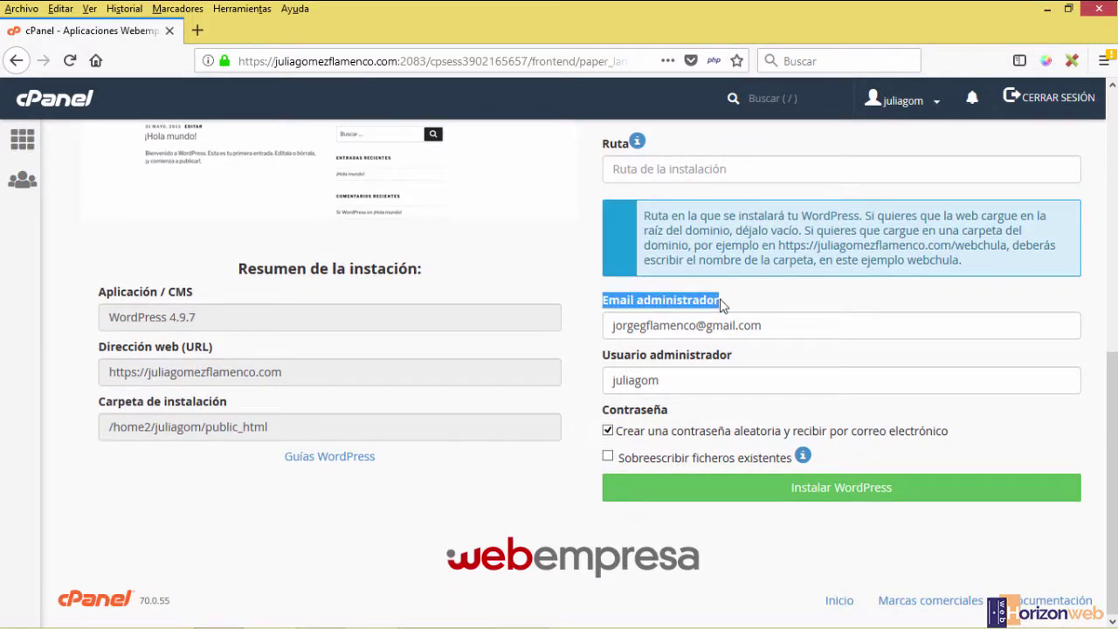
pyautogui.click(764, 328)
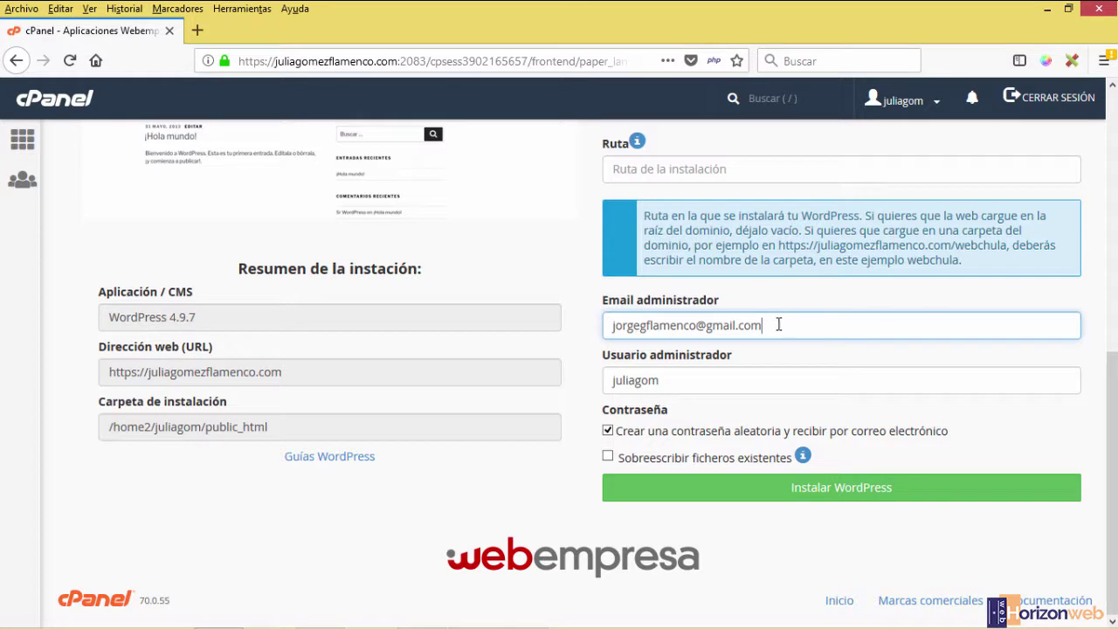
pyautogui.moveTo(778, 325); pyautogui.dragTo(602, 320)
pyautogui.click(763, 304)
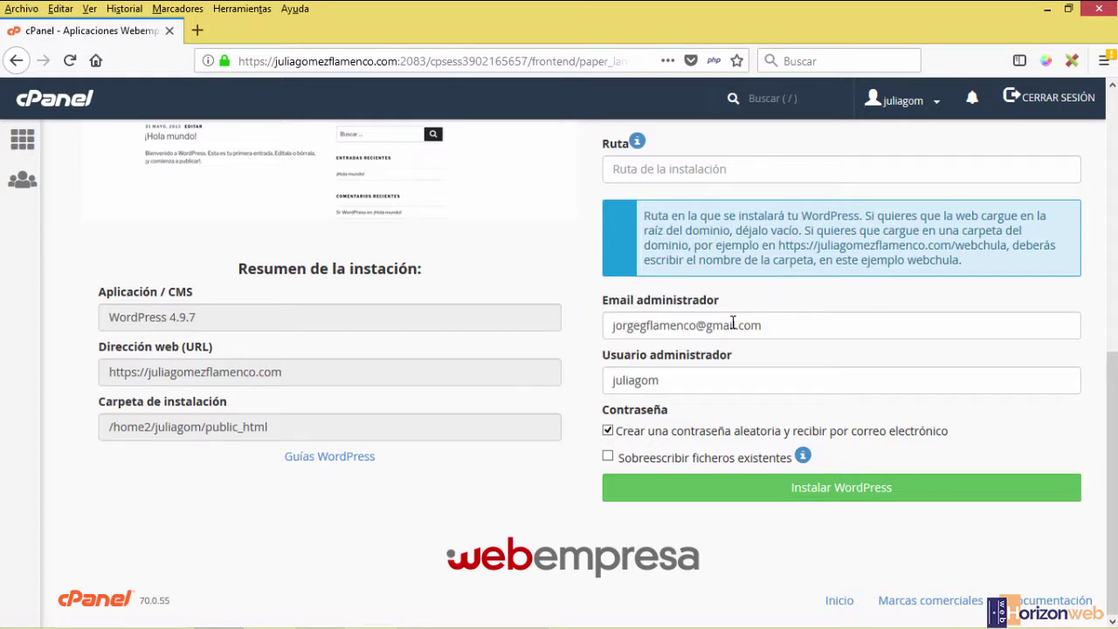
pyautogui.click(685, 380)
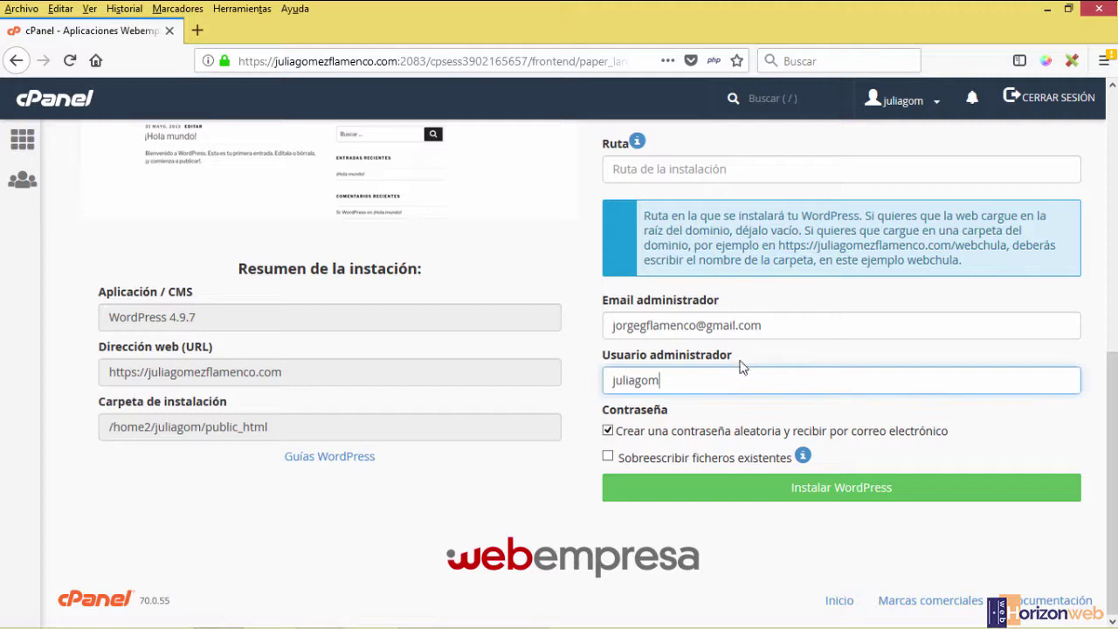
pyautogui.moveTo(740, 355); pyautogui.dragTo(601, 358)
pyautogui.click(672, 378)
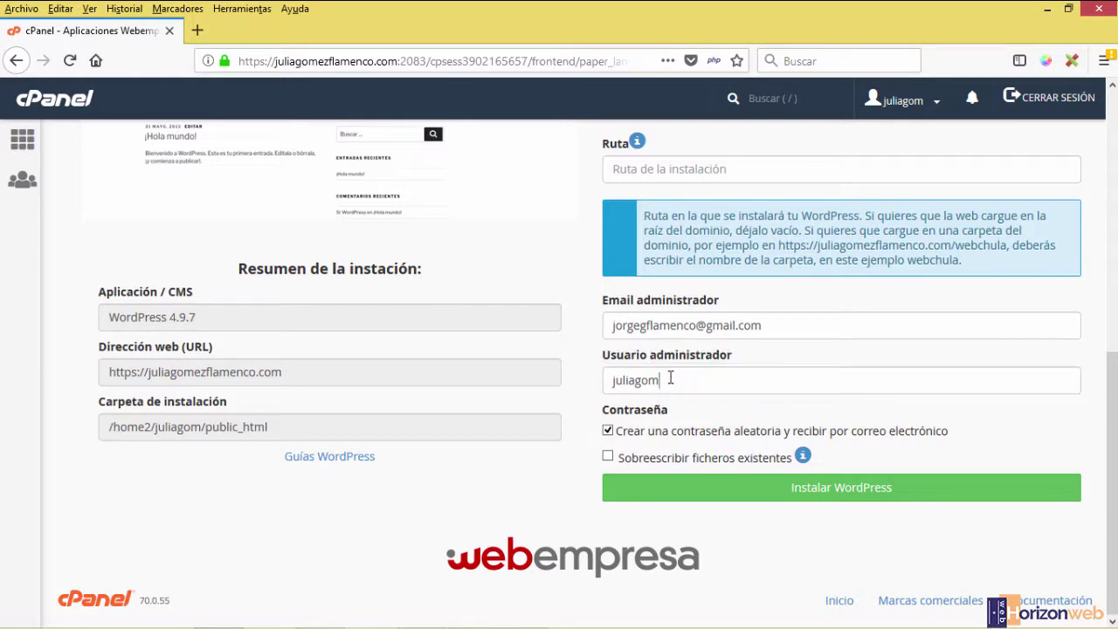
pyautogui.moveTo(691, 380); pyautogui.dragTo(604, 380)
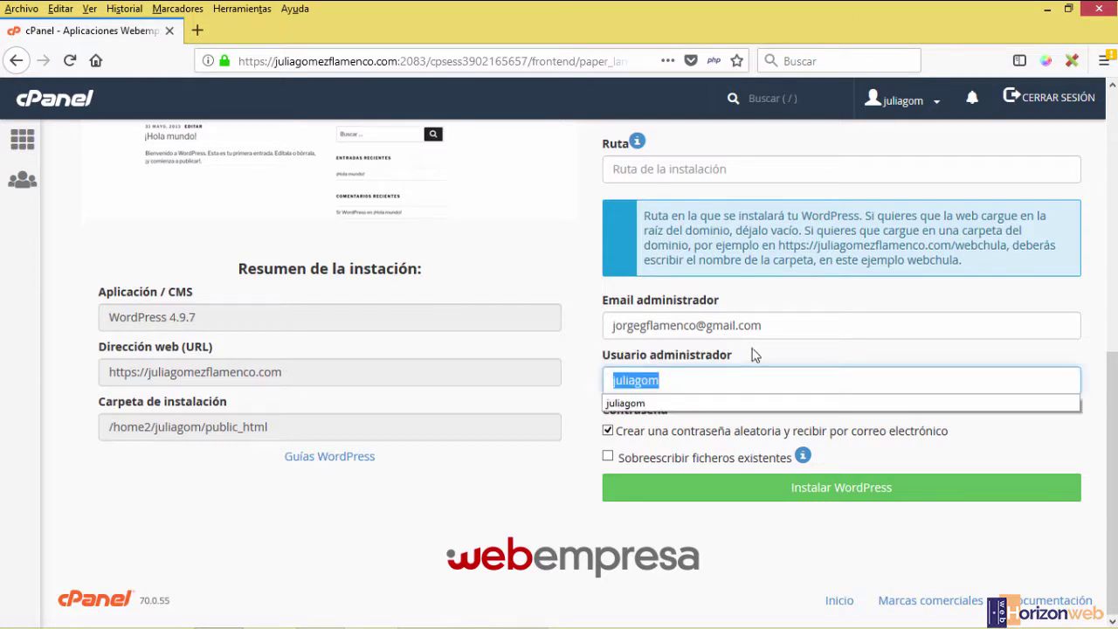
pyautogui.click(756, 354)
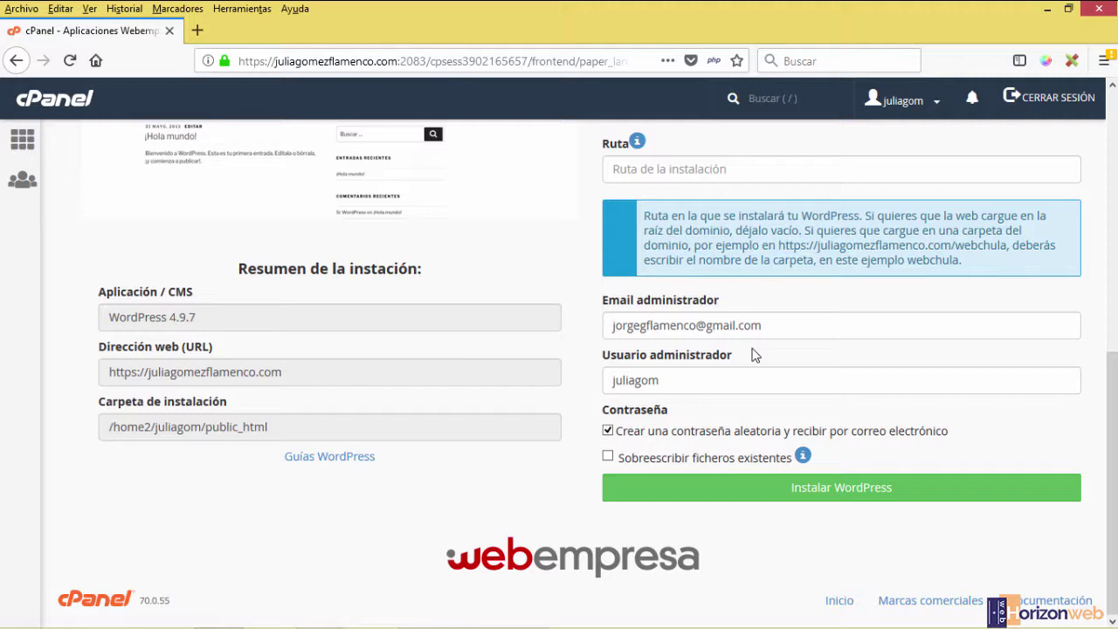
pyautogui.moveTo(760, 324); pyautogui.dragTo(606, 325)
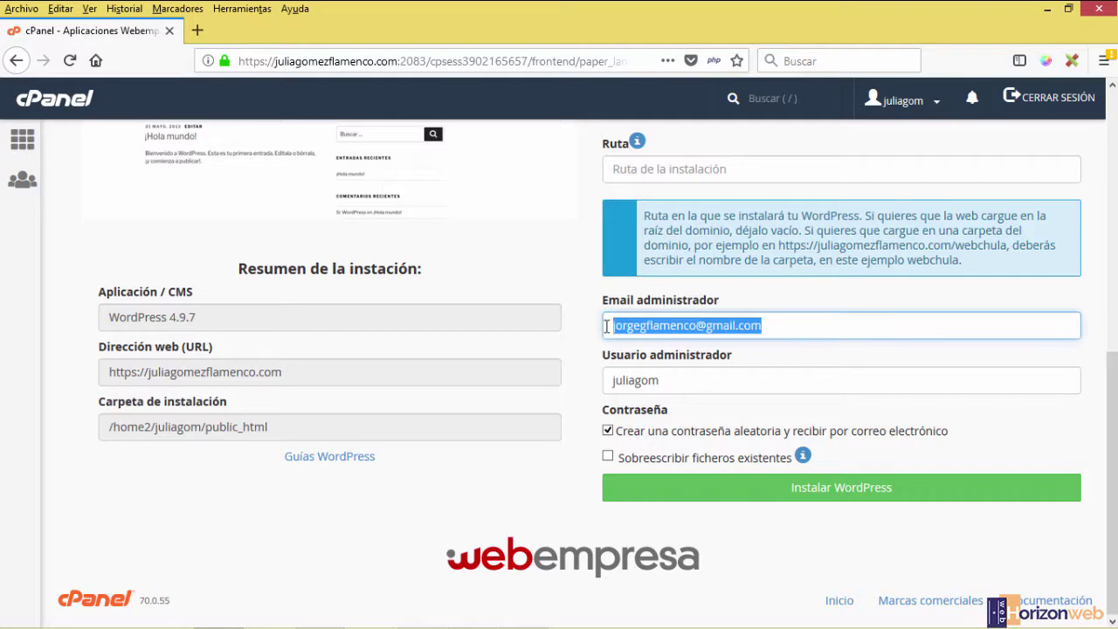
pyautogui.click(736, 354)
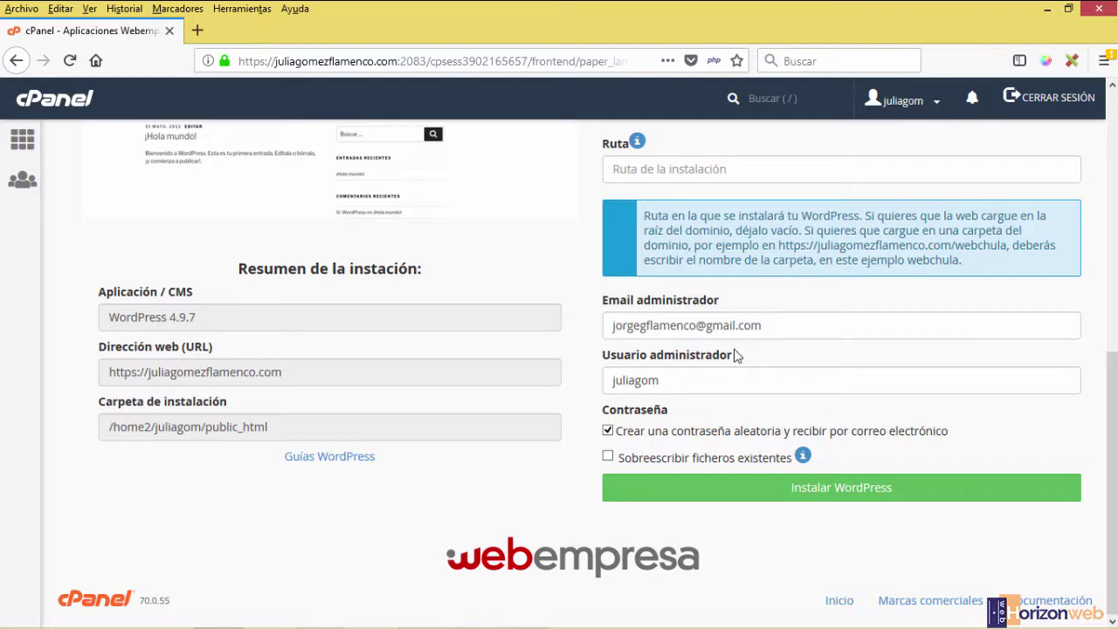
pyautogui.moveTo(719, 301); pyautogui.dragTo(615, 320)
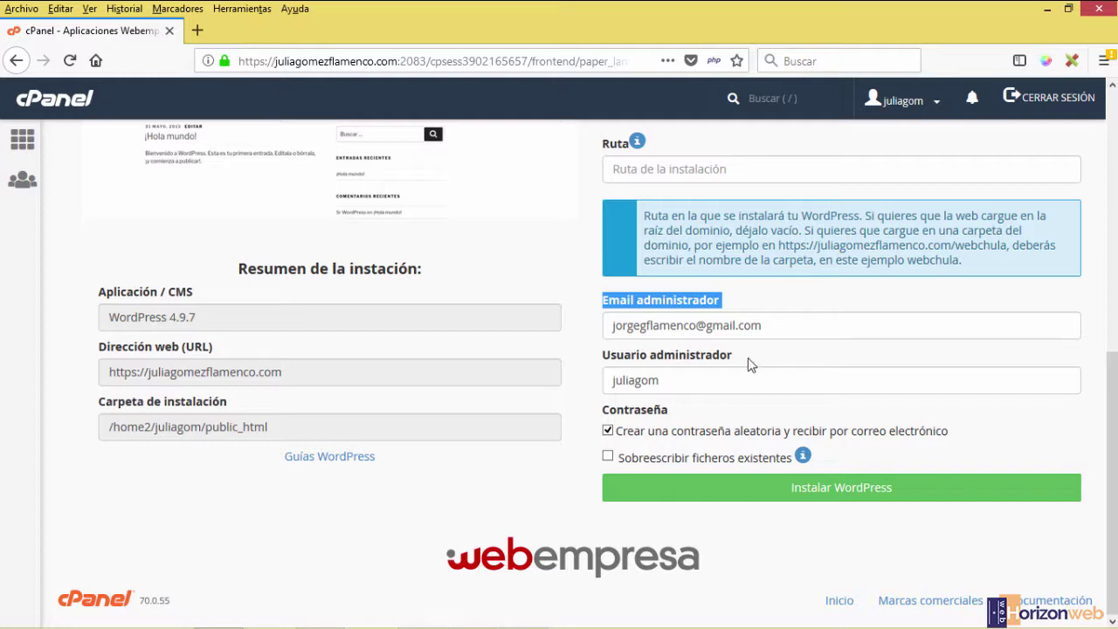
pyautogui.moveTo(744, 357); pyautogui.dragTo(605, 367)
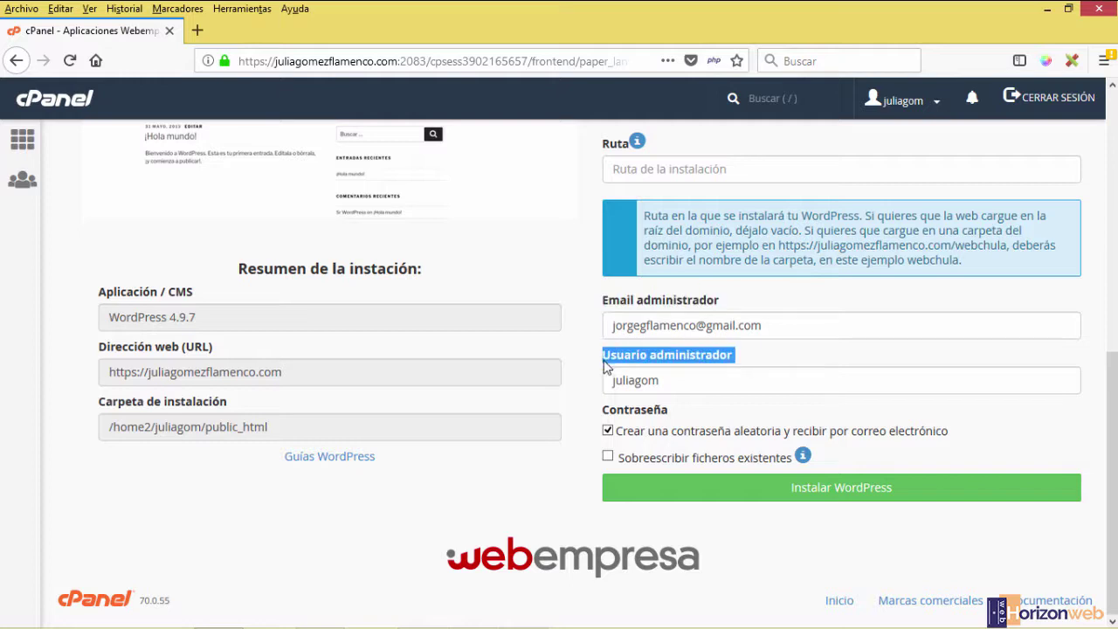
pyautogui.click(760, 324)
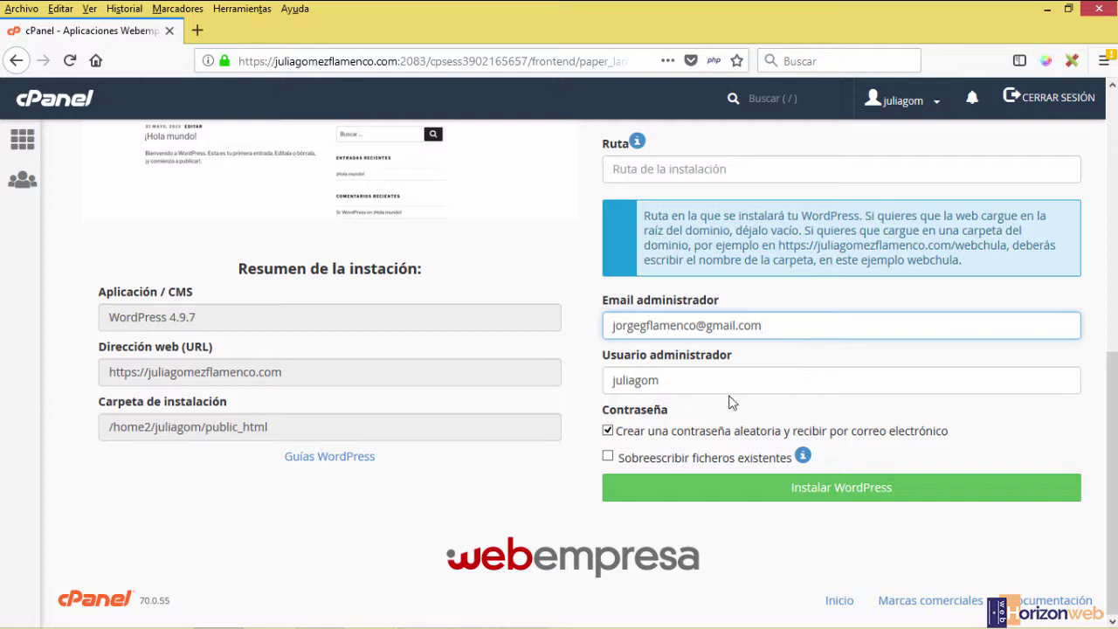
pyautogui.moveTo(673, 410); pyautogui.dragTo(604, 414)
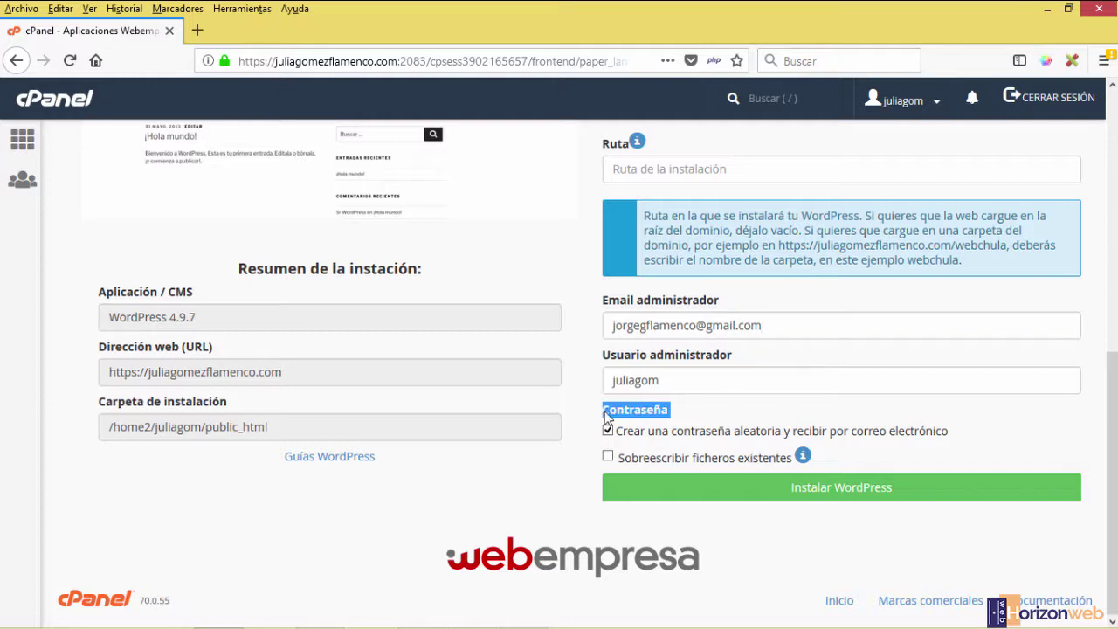
pyautogui.click(714, 411)
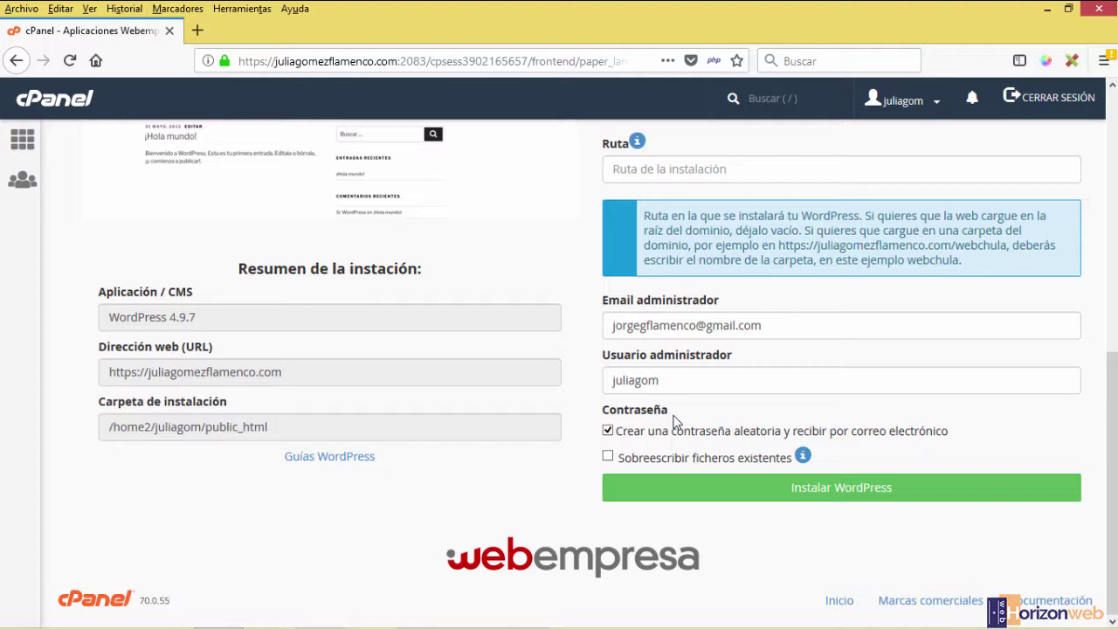
pyautogui.click(608, 431)
pyautogui.scroll(-2, 678, 407)
pyautogui.click(650, 369)
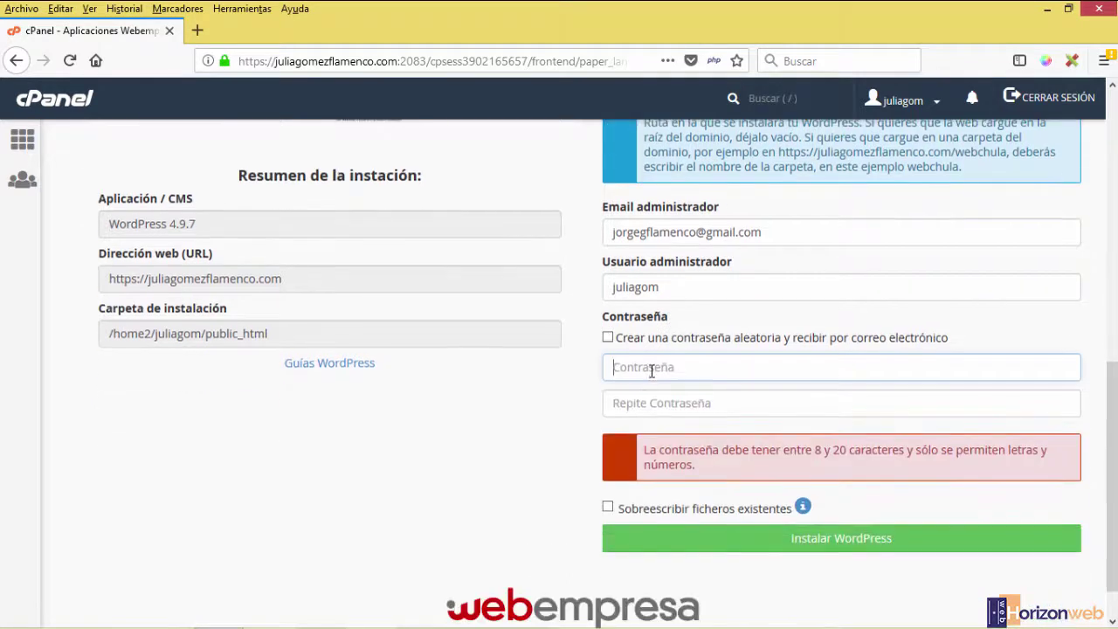
pyautogui.click(640, 402)
pyautogui.click(642, 370)
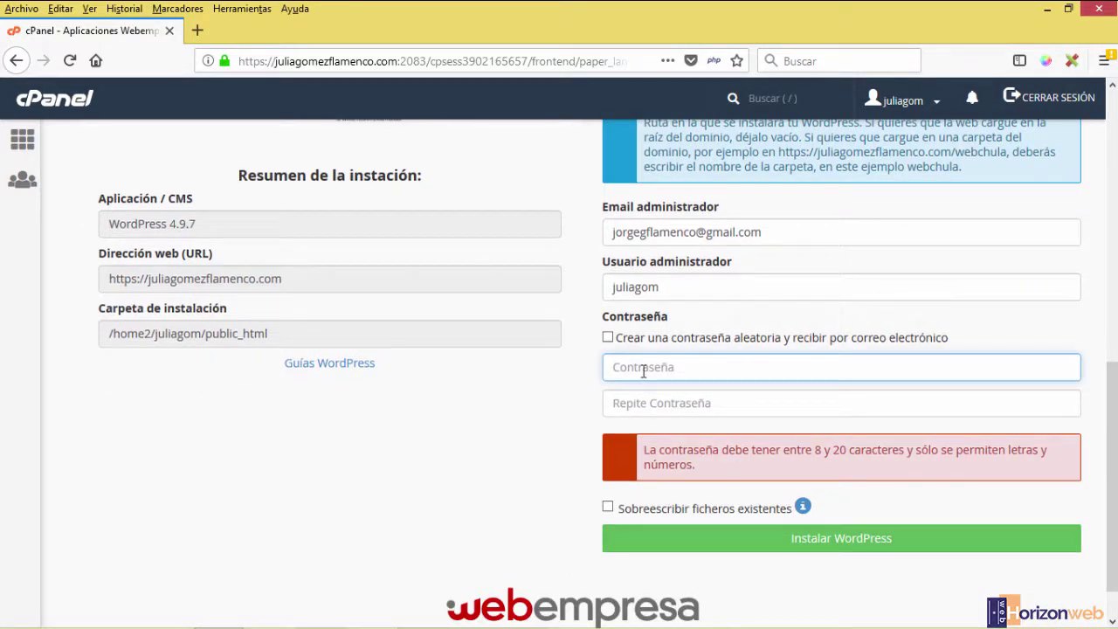
pyautogui.click(608, 337)
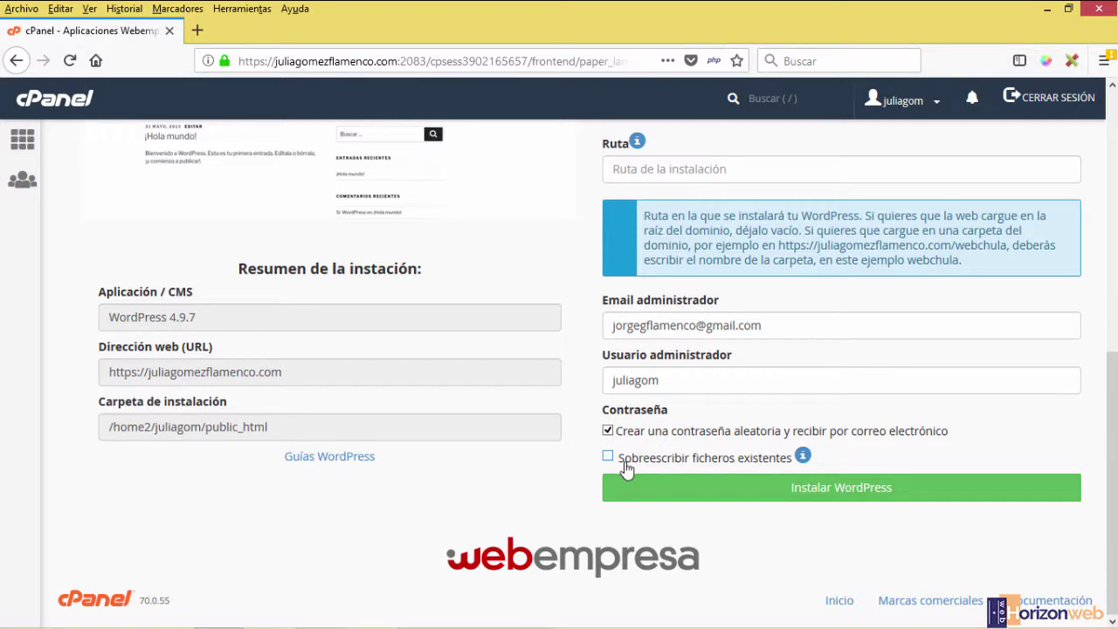
# Step: Keep 'Sobreescribir ficheros existentes' unchanged and run the WordPress installation
pyautogui.moveTo(793, 463); pyautogui.dragTo(620, 457)
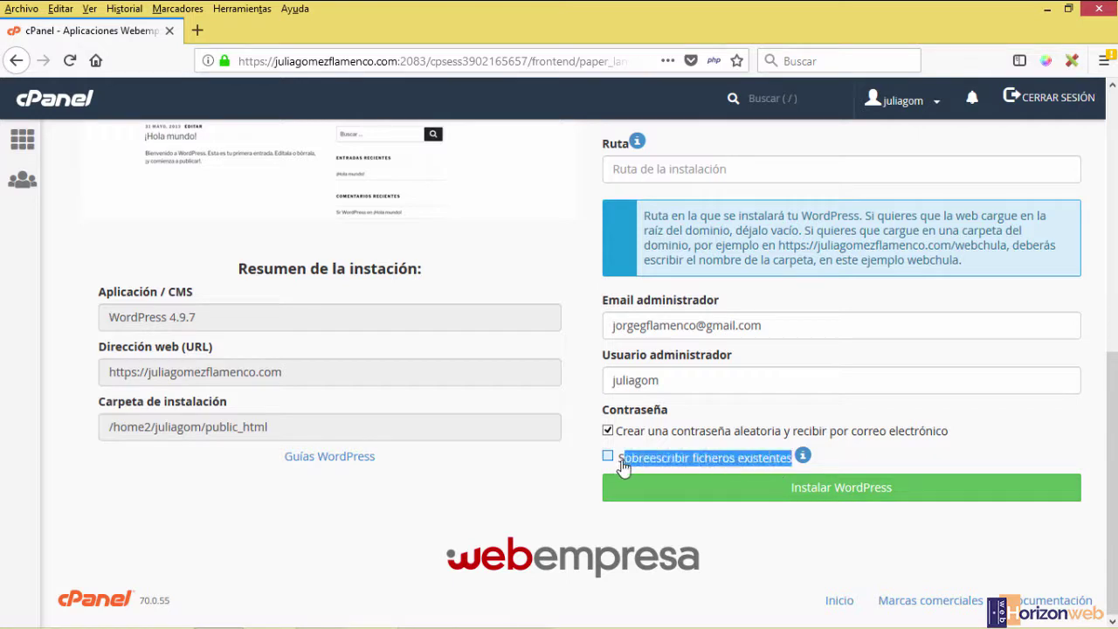
pyautogui.click(437, 525)
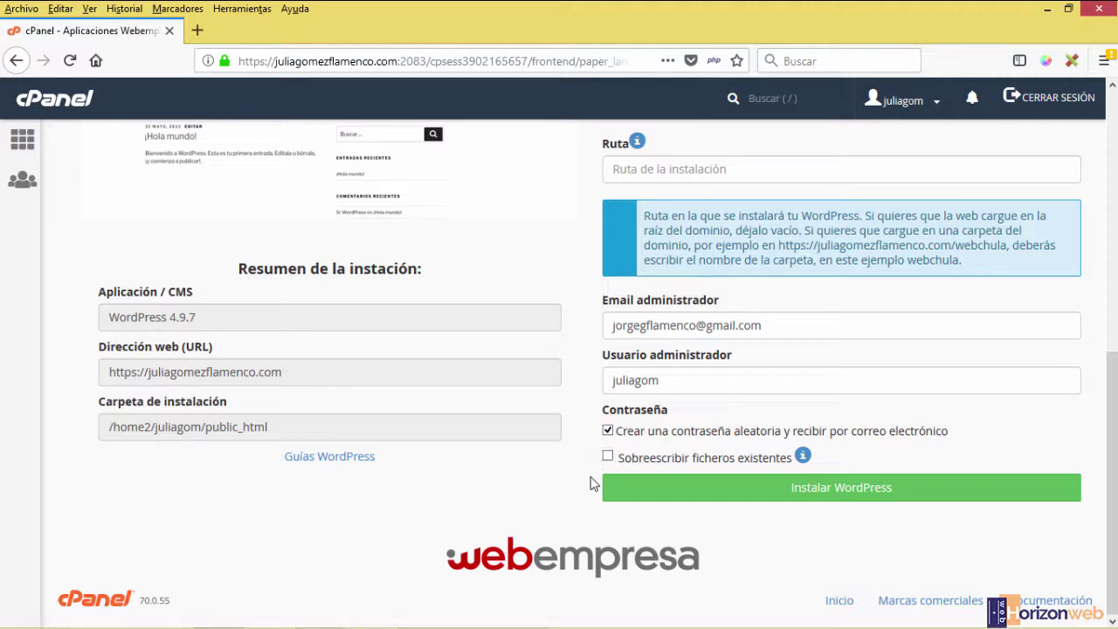
pyautogui.click(843, 493)
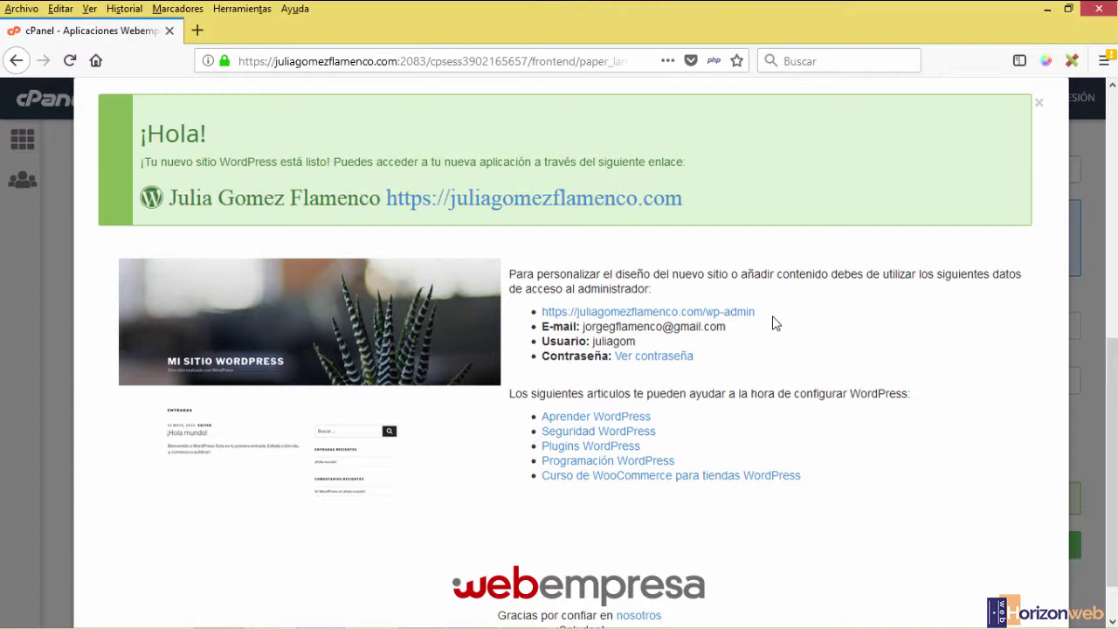
# Step: Reveal the generated admin password and select the site's wp-admin login address
pyautogui.moveTo(760, 313); pyautogui.dragTo(540, 324)
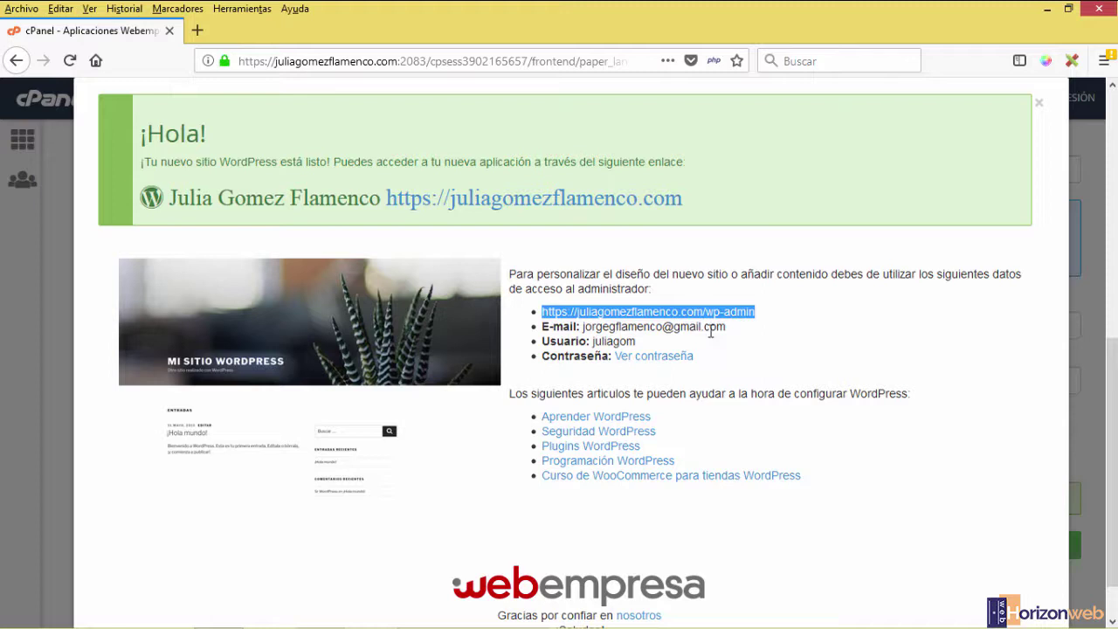
pyautogui.moveTo(727, 328); pyautogui.dragTo(593, 343)
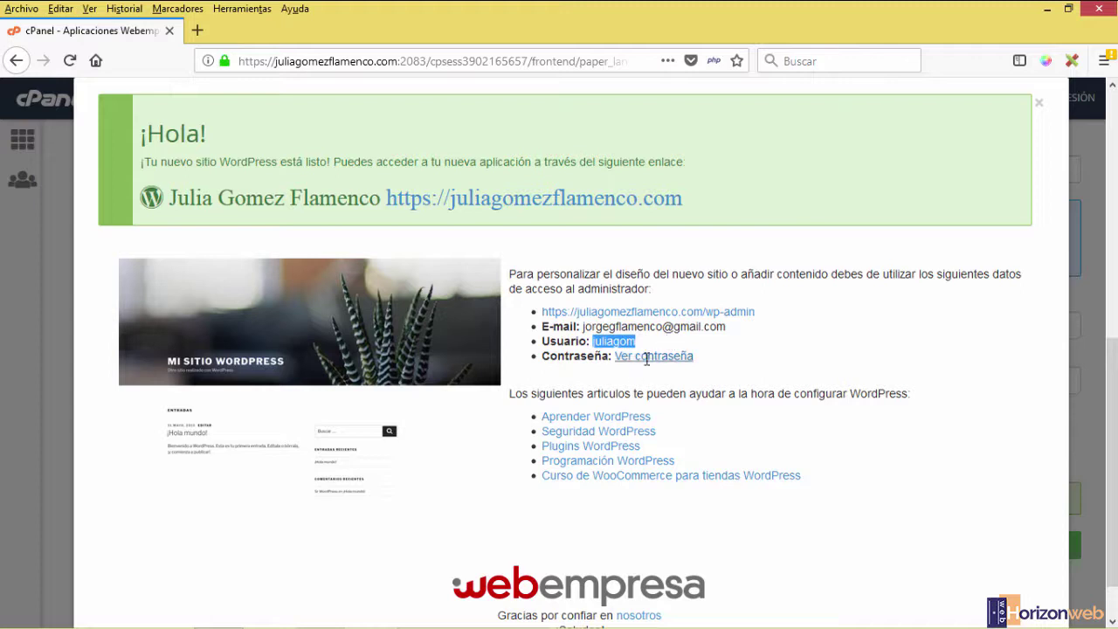
pyautogui.click(653, 355)
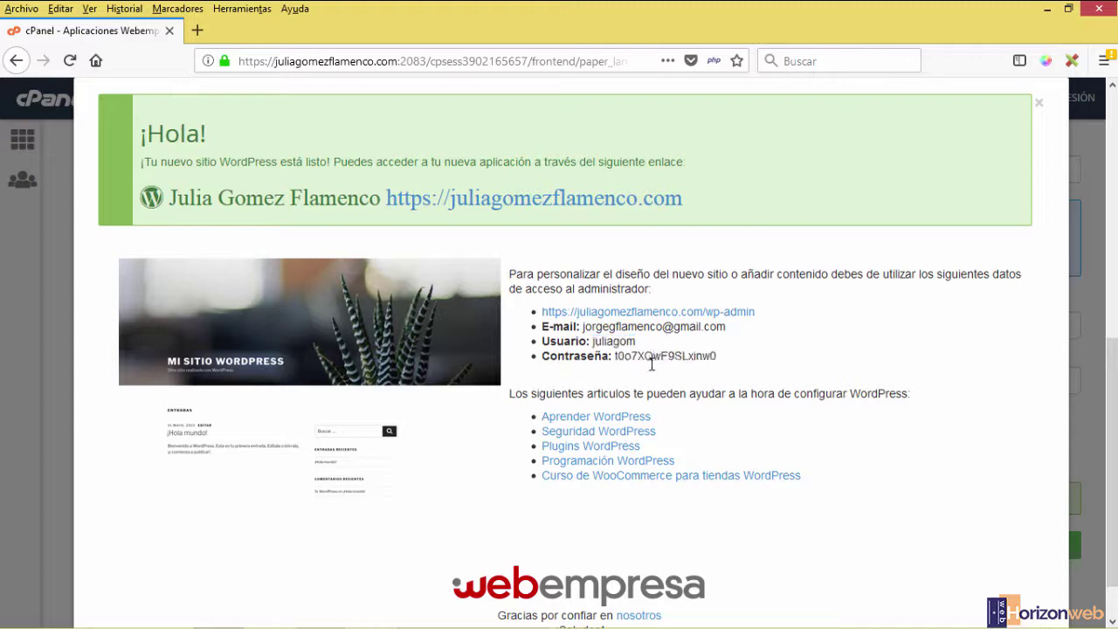
pyautogui.moveTo(718, 356); pyautogui.dragTo(613, 357)
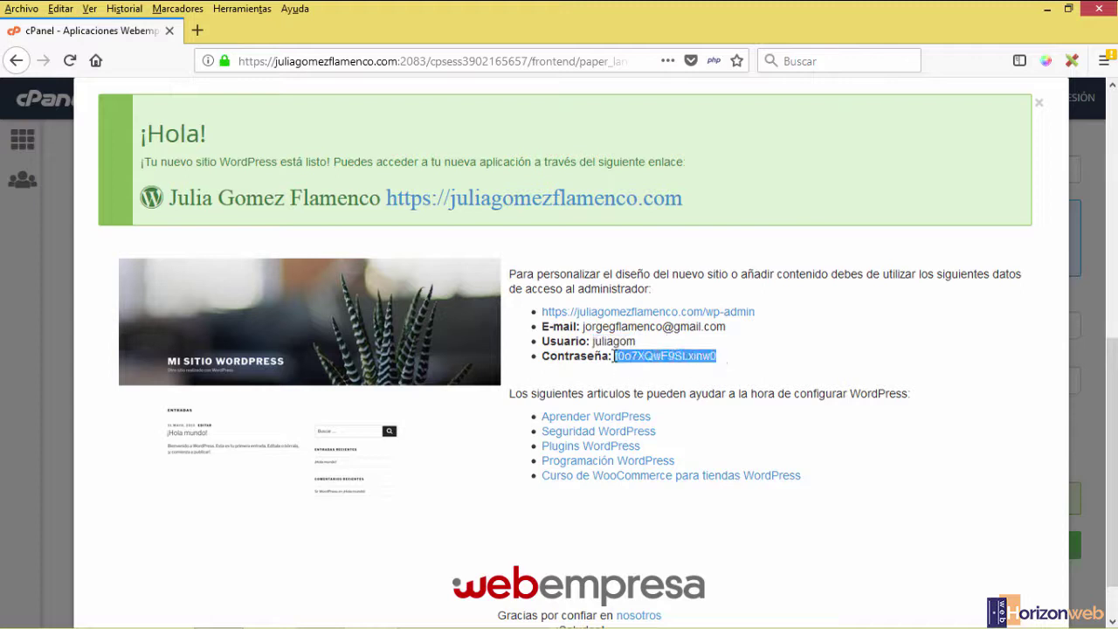
pyautogui.click(730, 362)
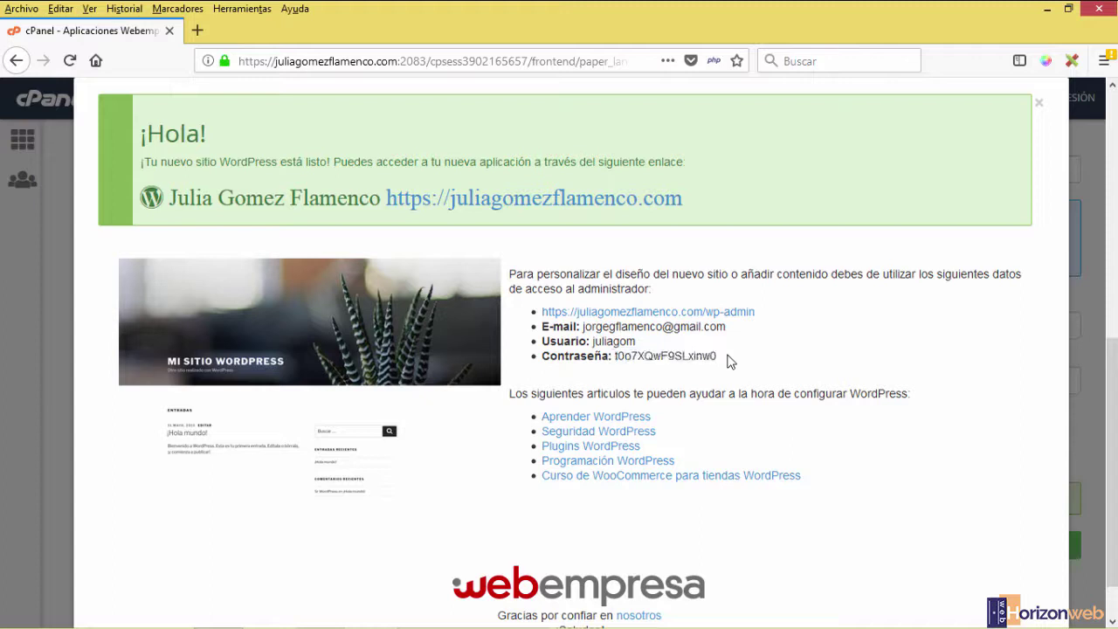
pyautogui.moveTo(711, 320); pyautogui.dragTo(545, 325)
pyautogui.hotkey('ctrl', 'c')
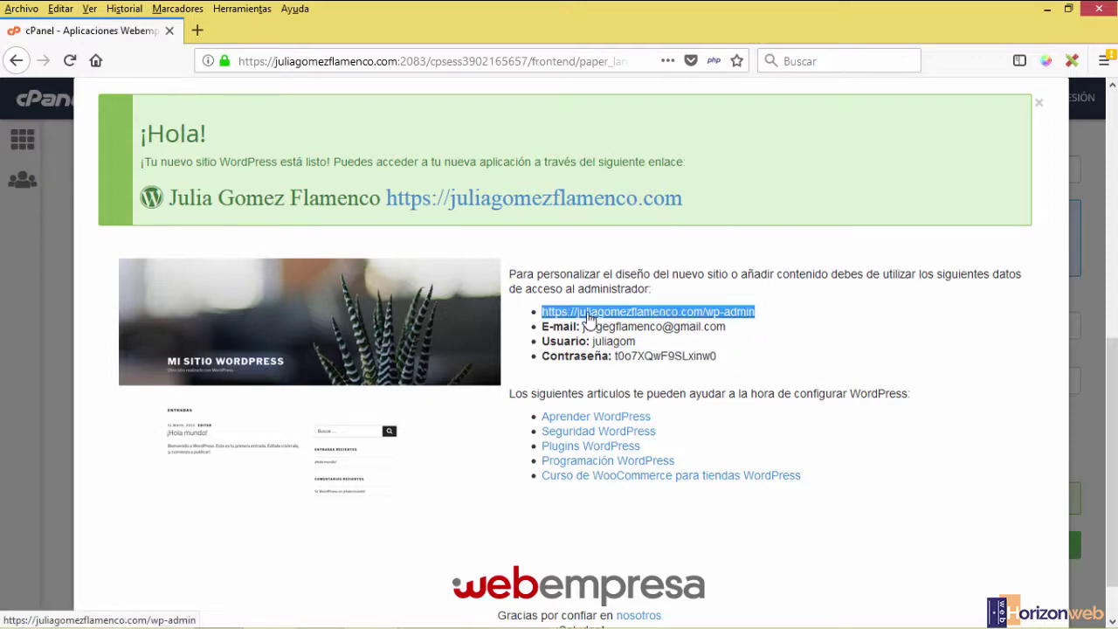
# Step: Load the wp-admin login page in a new tab and paste in the admin username
pyautogui.click(197, 31)
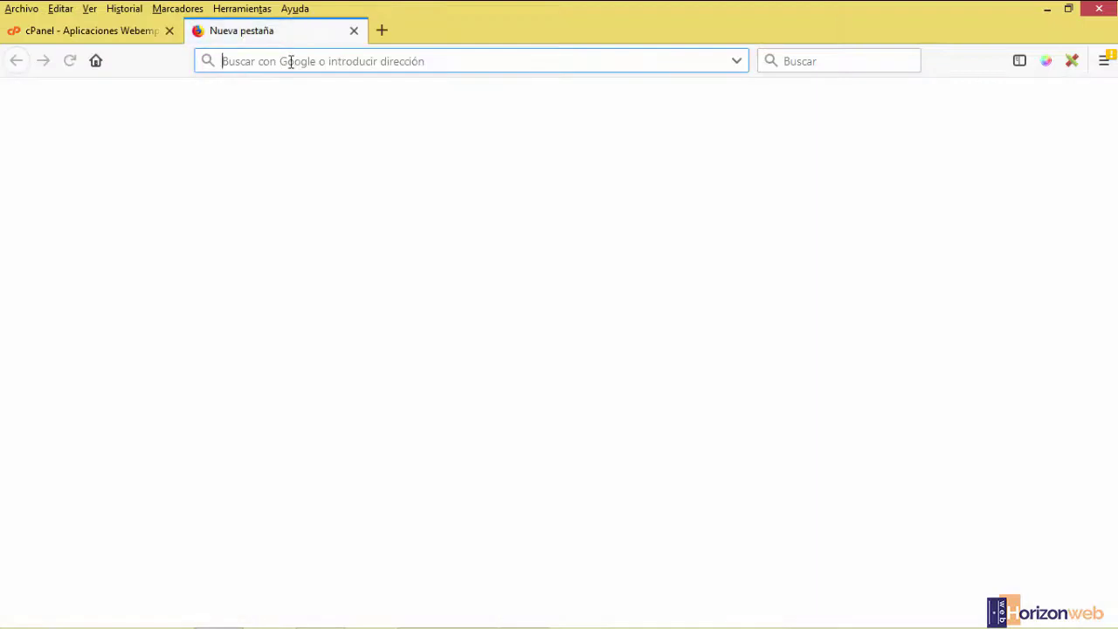
pyautogui.hotkey('ctrl', 'v')
pyautogui.press('Return')
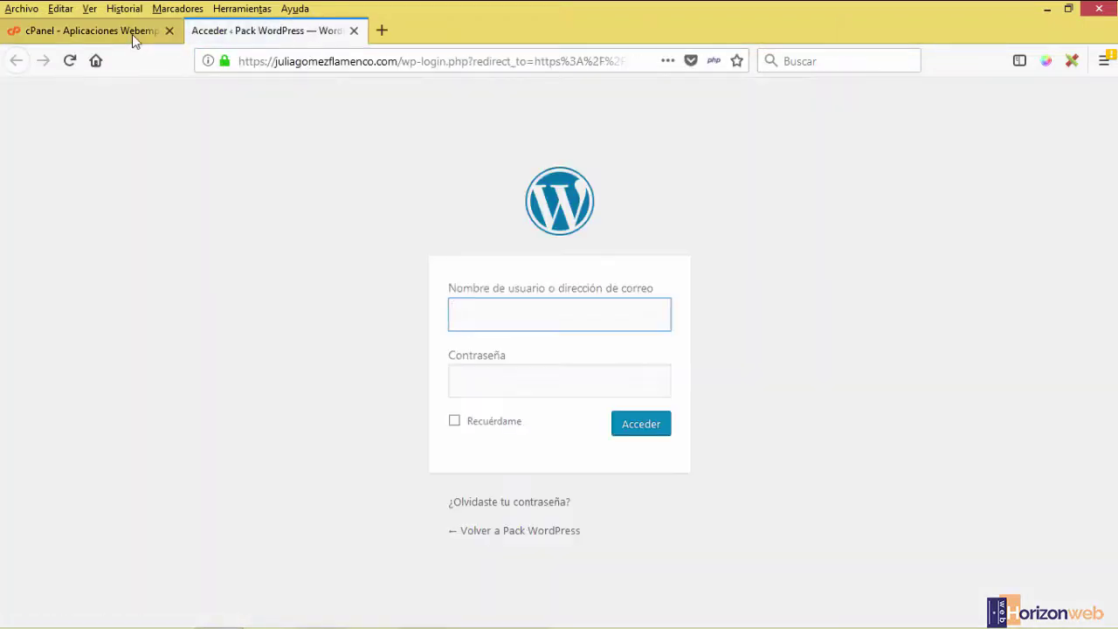
pyautogui.click(132, 34)
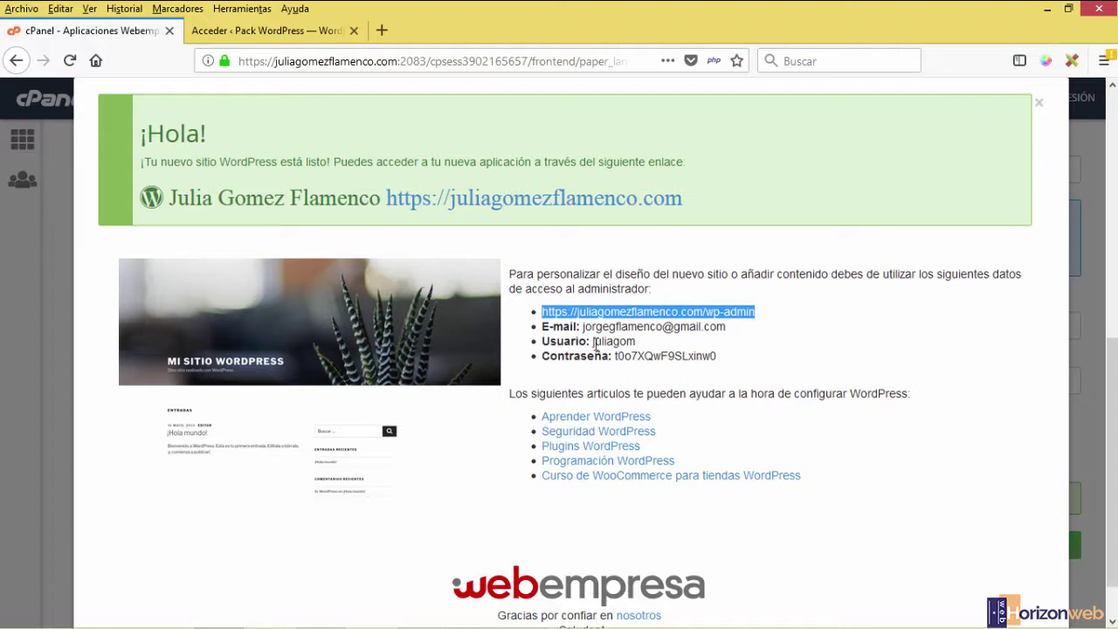
pyautogui.doubleClick(611, 342)
pyautogui.hotkey('ctrl', 'c')
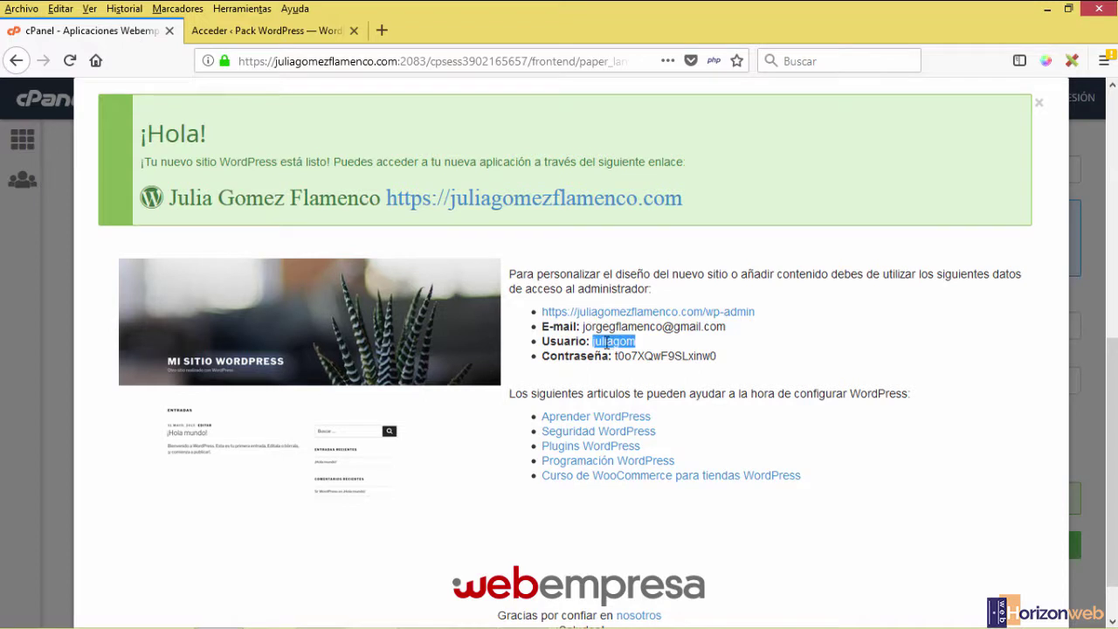
pyautogui.click(289, 33)
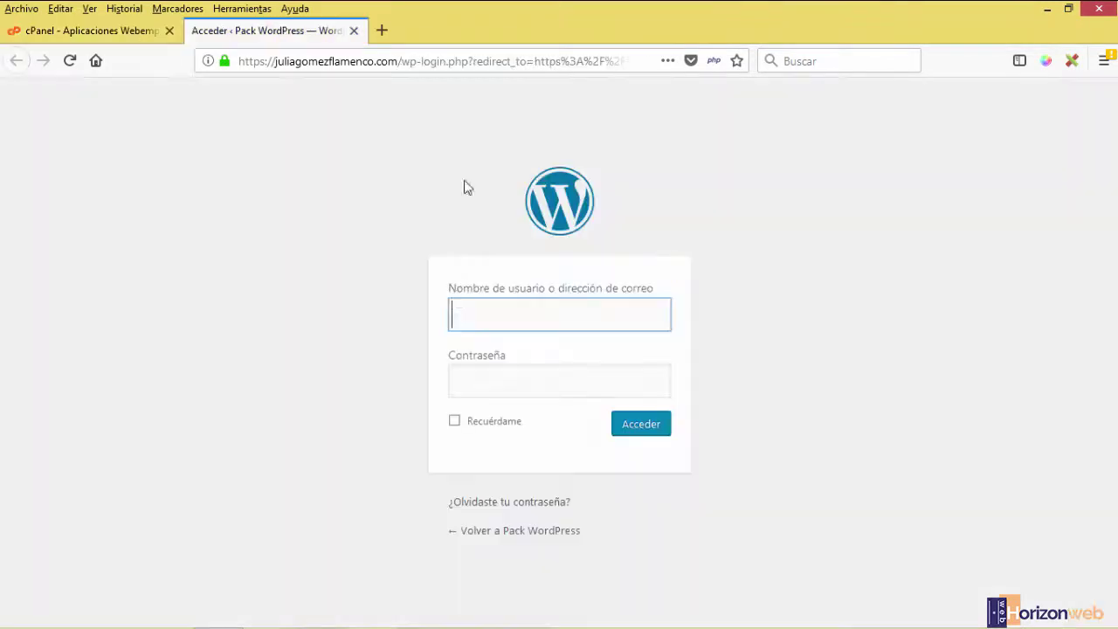
pyautogui.click(463, 304)
pyautogui.hotkey('ctrl', 'v')
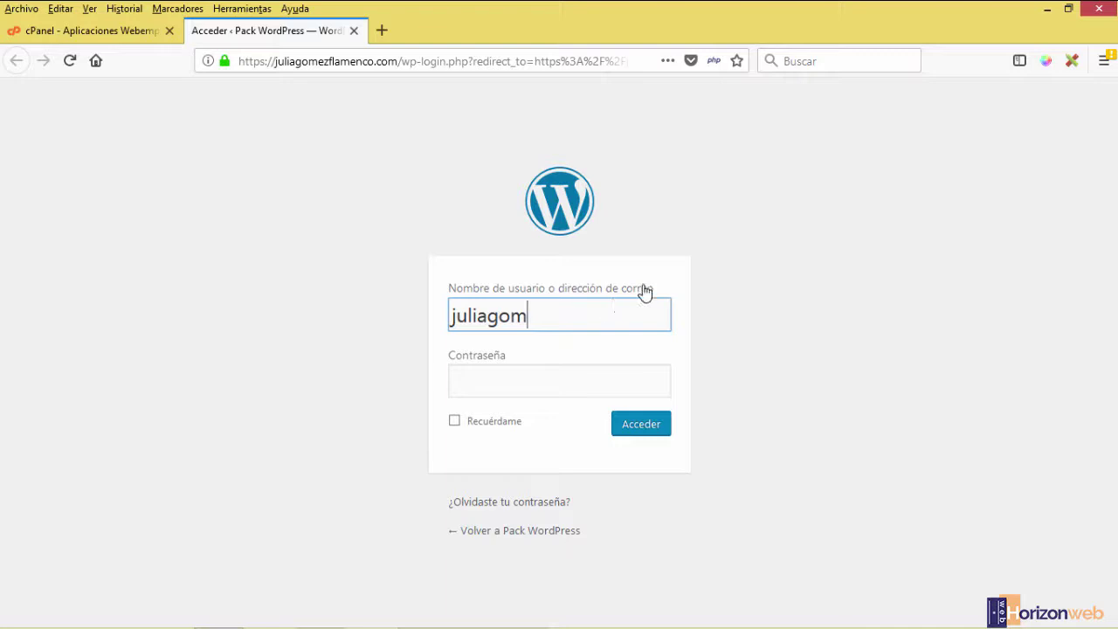
# Step: Copy the generated password from cPanel into the password field and submit the login
pyautogui.tripleClick(451, 293)
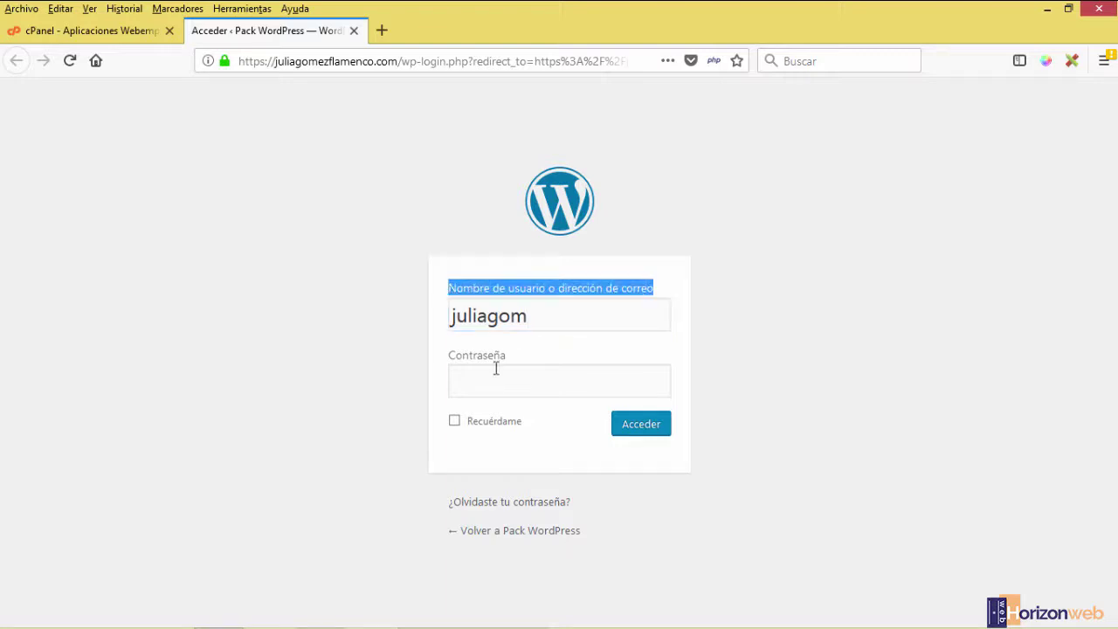
pyautogui.moveTo(512, 355); pyautogui.dragTo(447, 361)
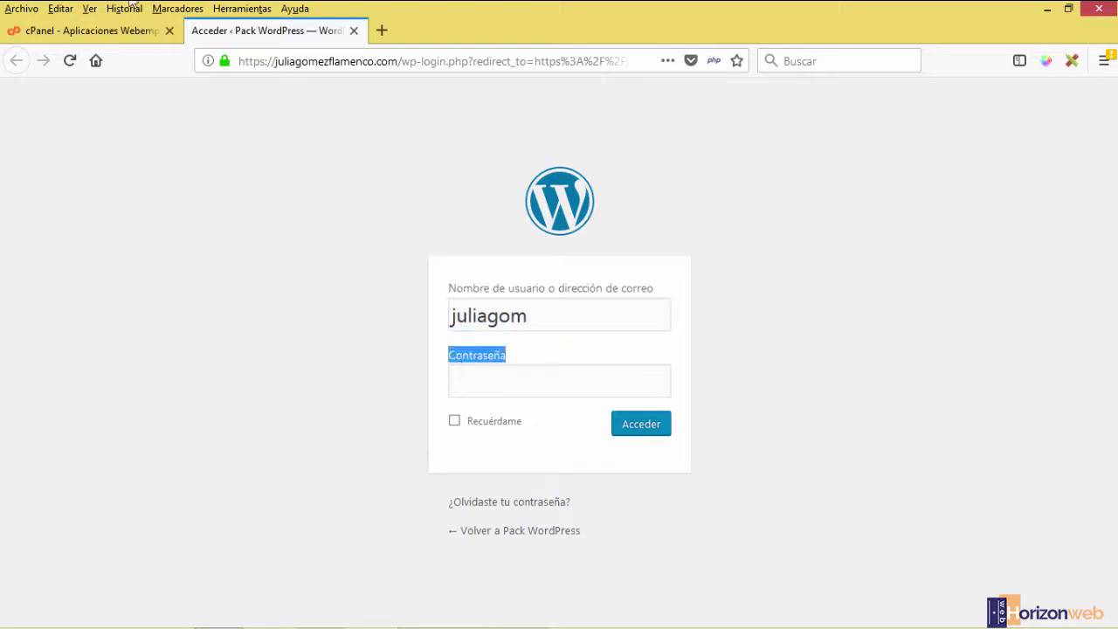
pyautogui.click(88, 31)
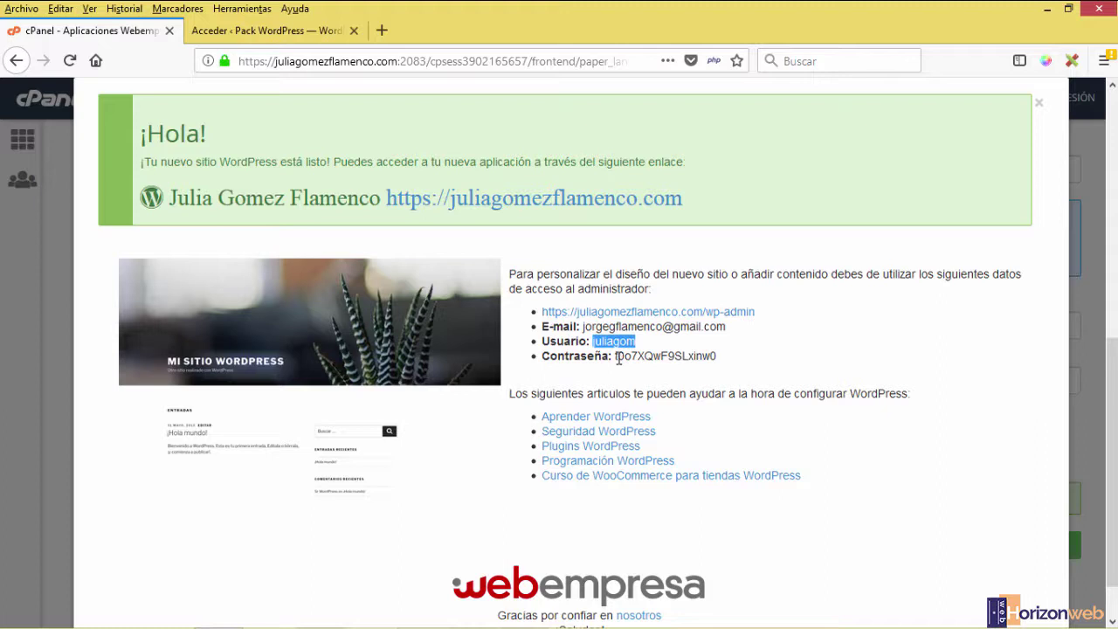
pyautogui.moveTo(616, 357); pyautogui.dragTo(719, 357)
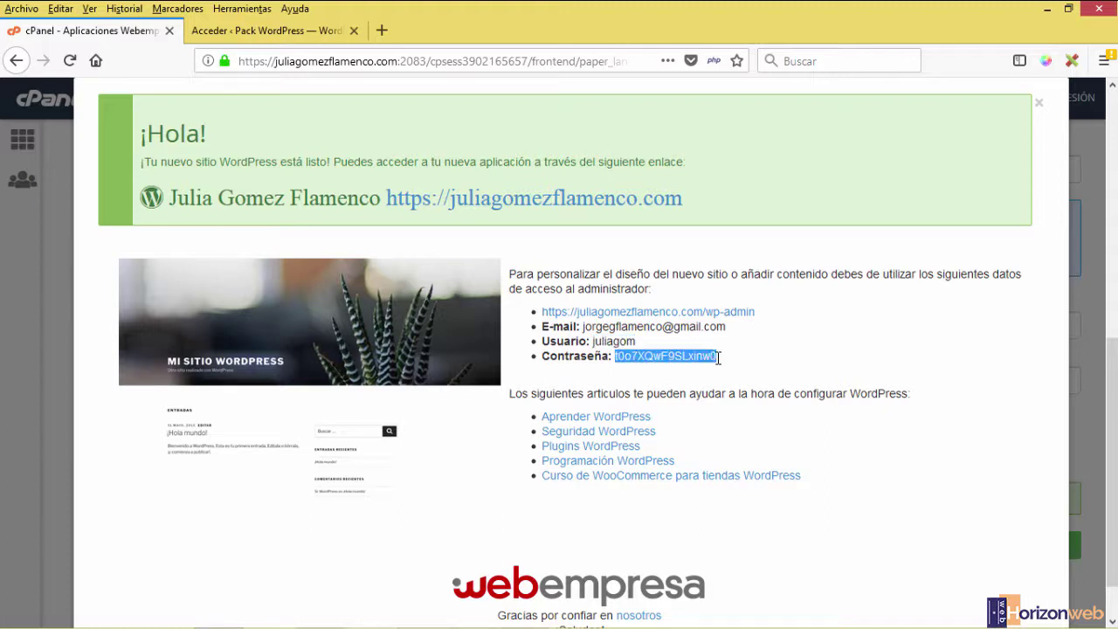
pyautogui.click(293, 33)
pyautogui.click(562, 378)
pyautogui.hotkey('ctrl', 'v')
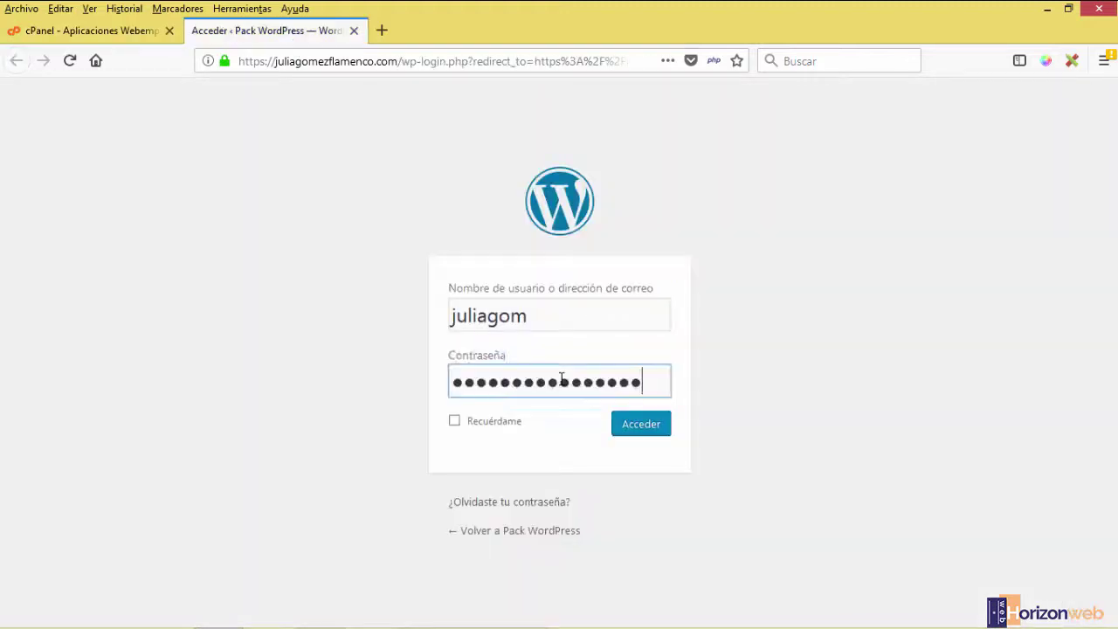
pyautogui.click(642, 428)
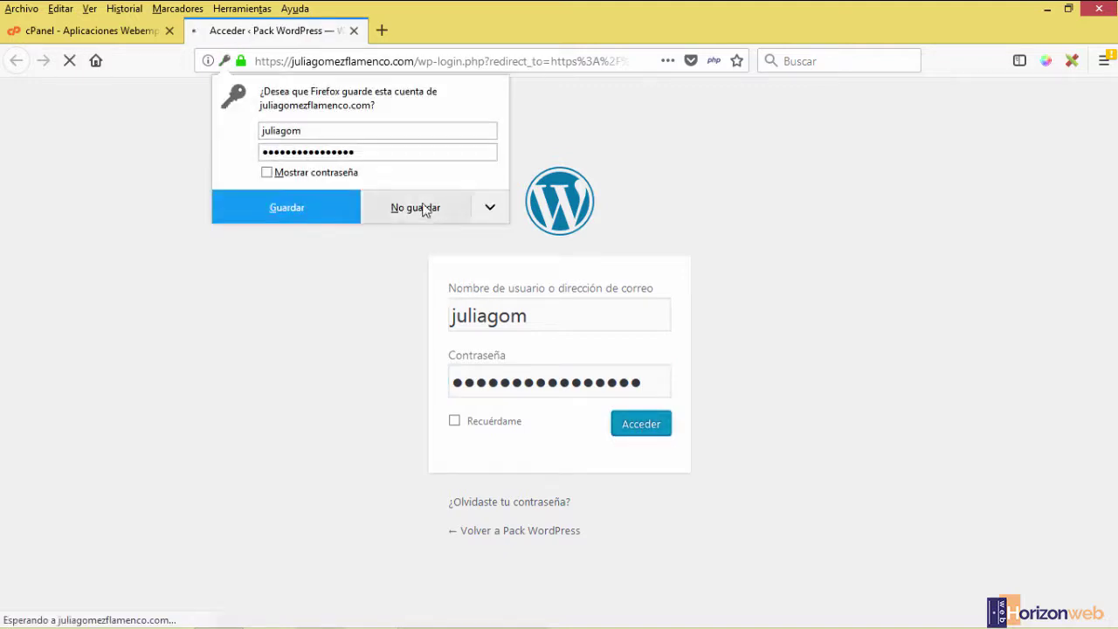
# Step: Decline saving the password, dismiss the privacy notice, and return to the cPanel tab
pyautogui.click(416, 208)
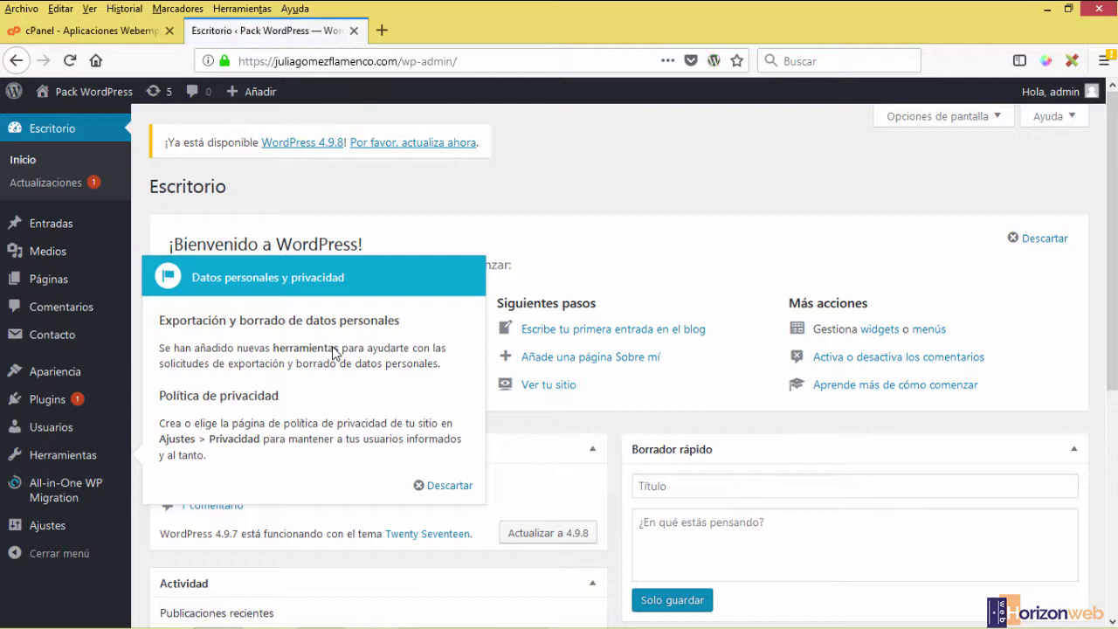
pyautogui.click(442, 485)
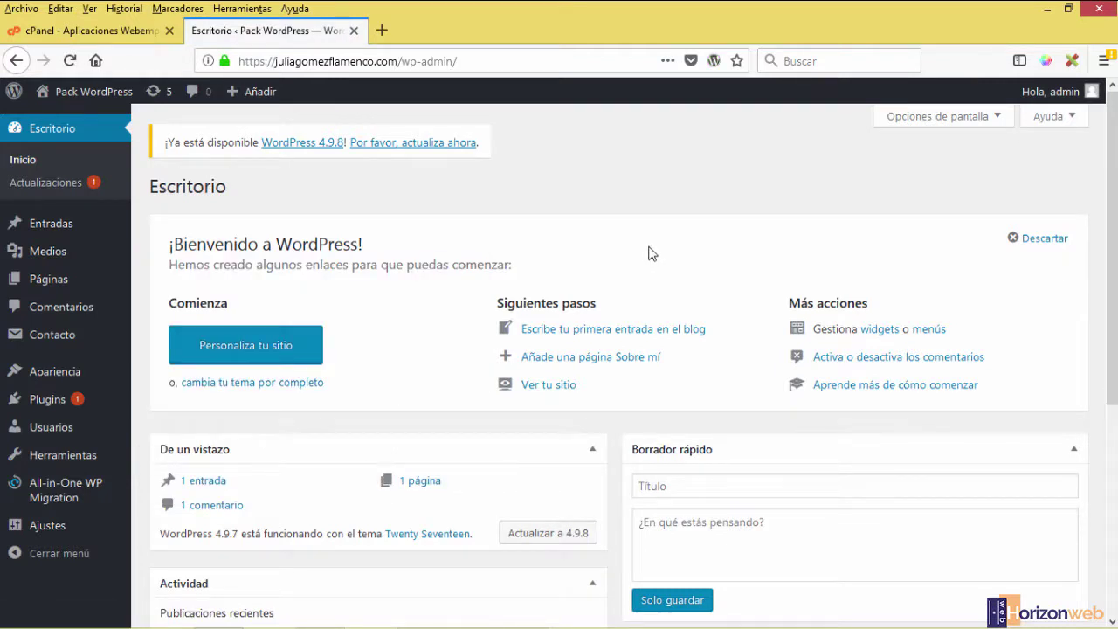
pyautogui.click(101, 31)
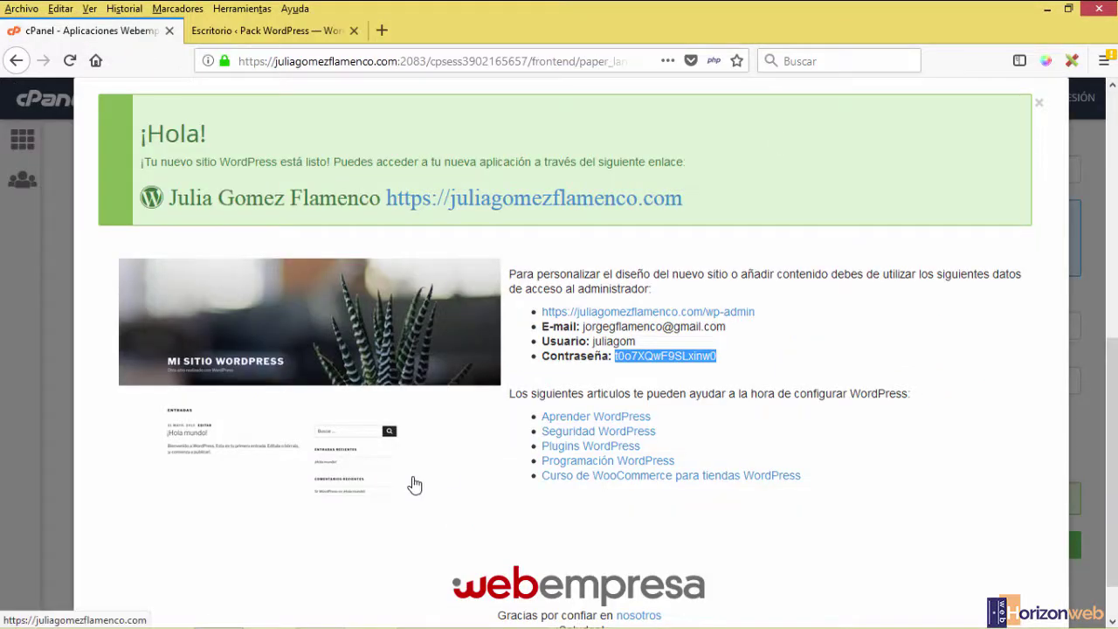